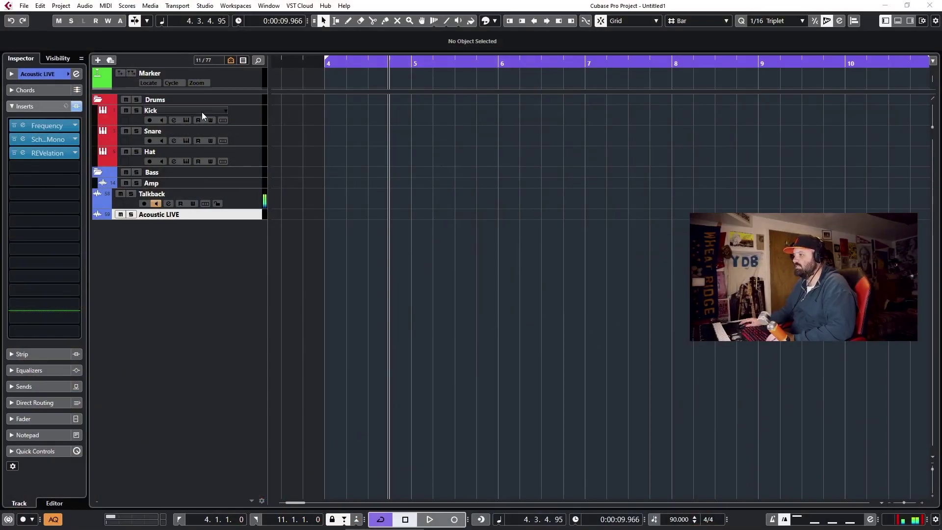
In the Kick track's Retrologue 2, set oscillator 1 to 32' and enable oscillator 2 and noise.
left_click(181, 123)
left_click(187, 121)
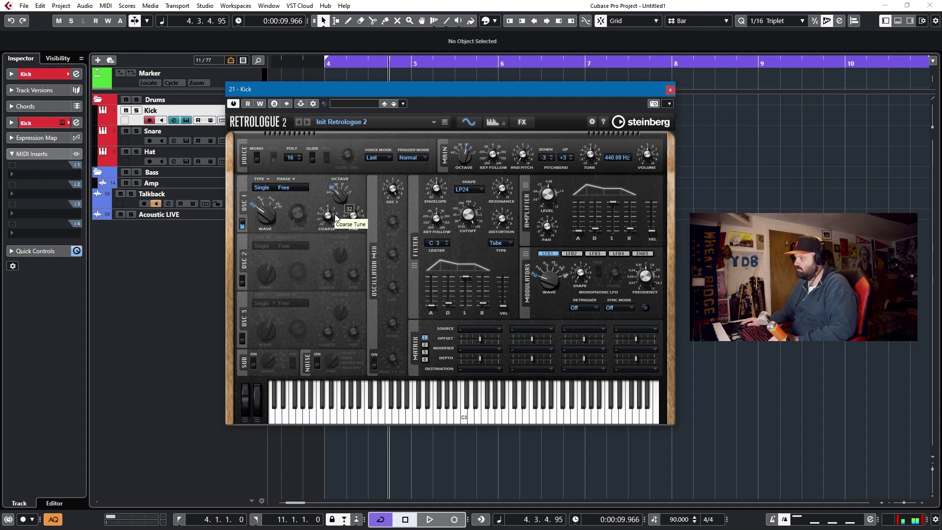
scroll(339, 200, "down", 2)
mouse_move(341, 187)
left_click(241, 278)
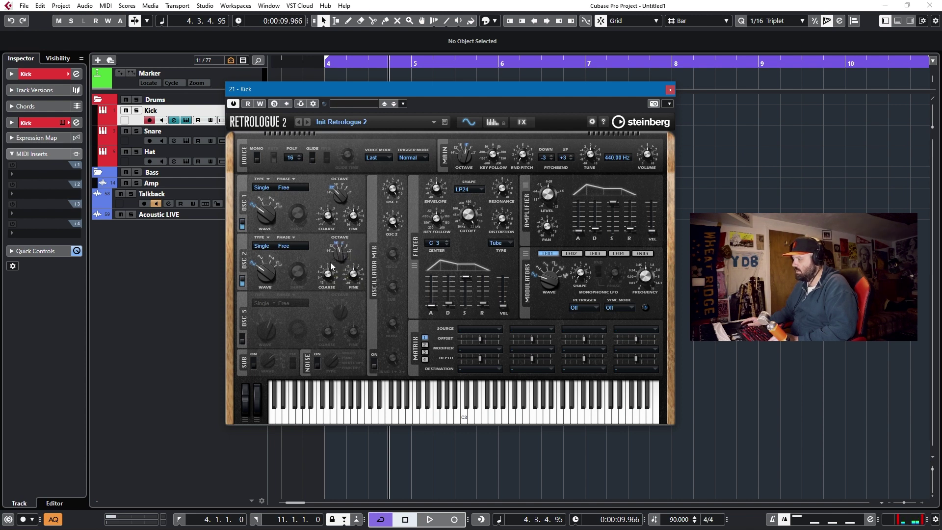
left_click(321, 360)
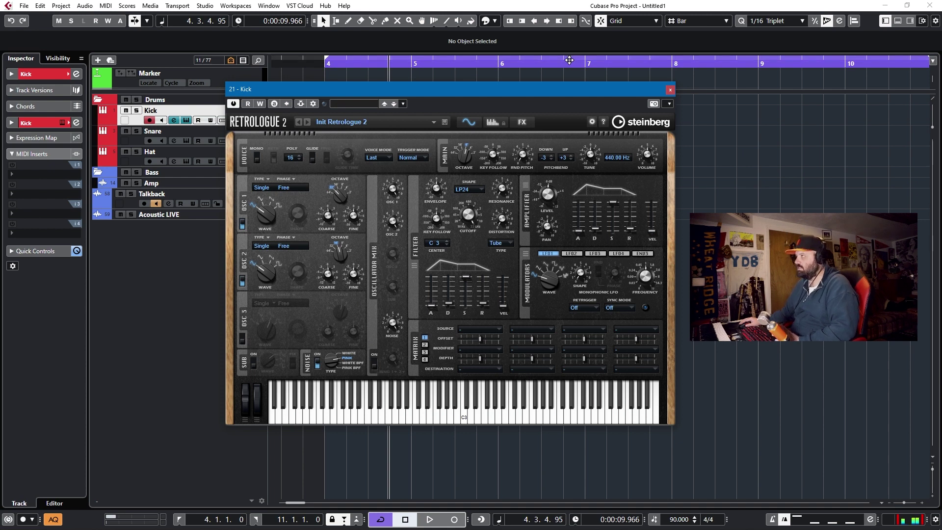
Lower the Kick amp sustain to 56%, lengthen the decay to 314 ms, and show the master meters.
mouse_move(581, 207)
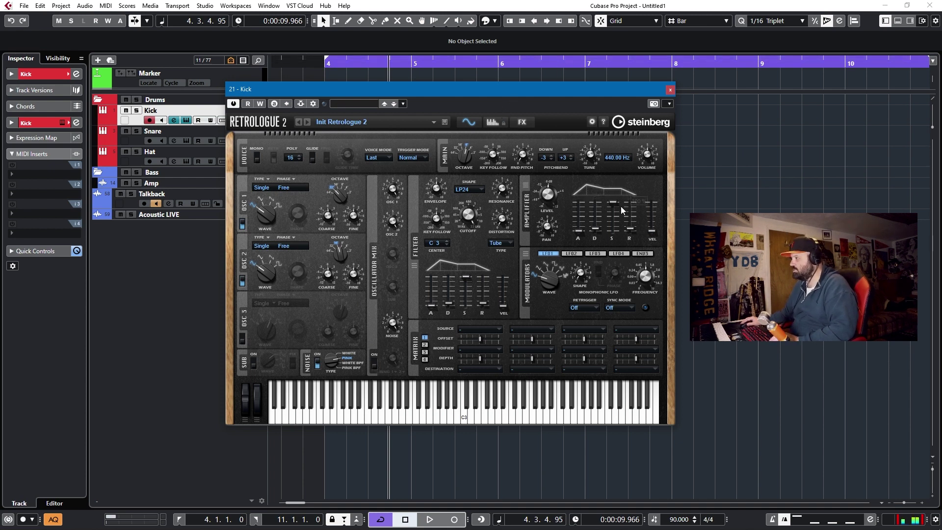
left_click_drag(616, 202, 614, 216)
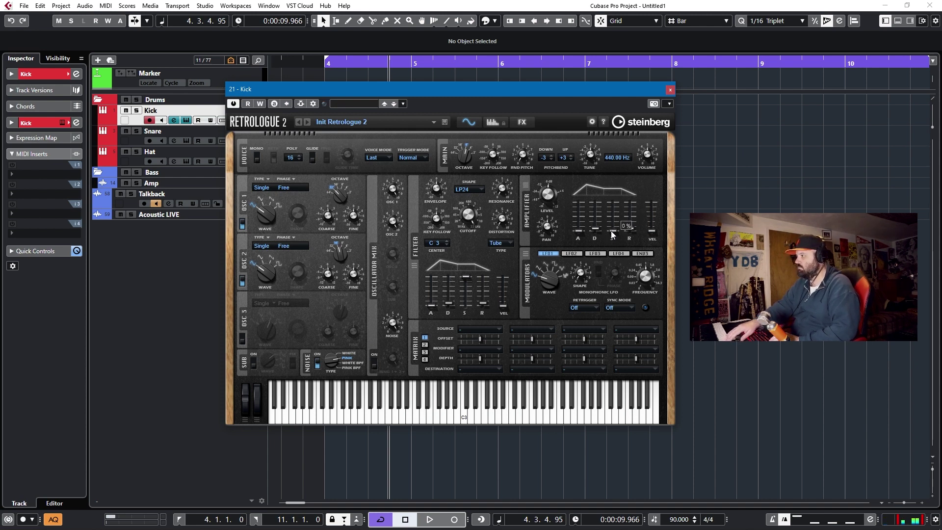
left_click(909, 20)
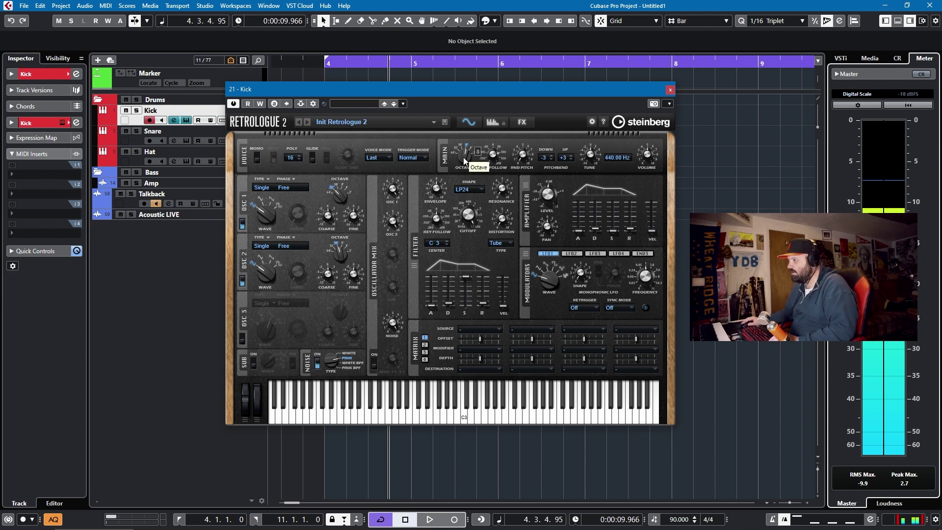
left_click(617, 234)
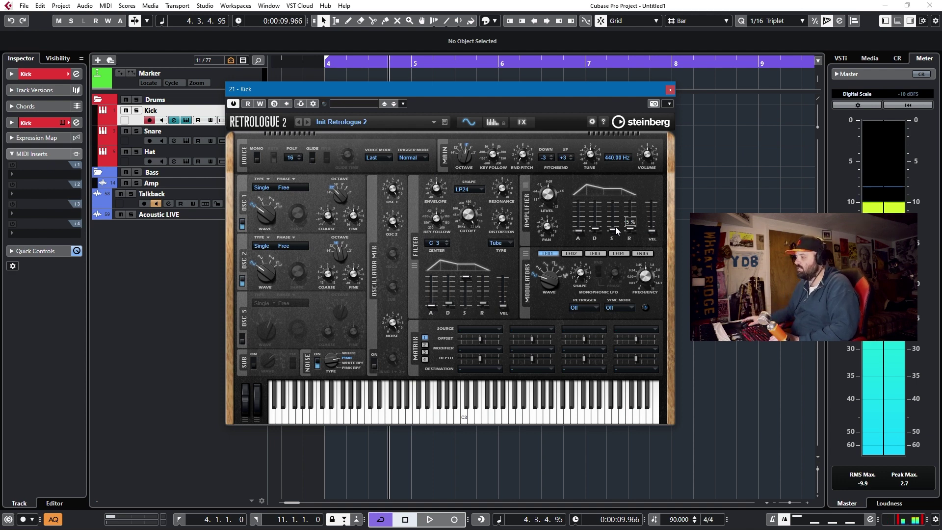
left_click_drag(596, 228, 600, 224)
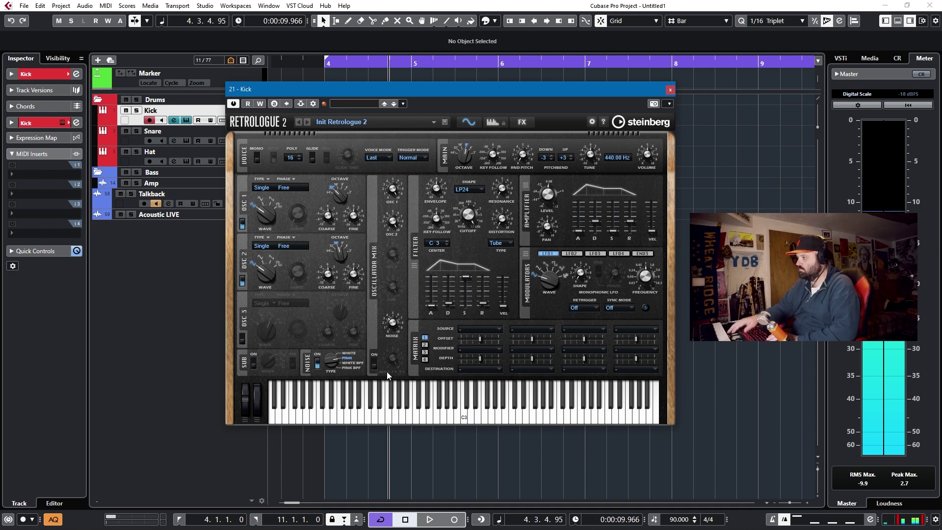
Lower the Kick filter cutoff to about 1326 Hz and switch the distortion from Tube to Clip.
mouse_move(393, 332)
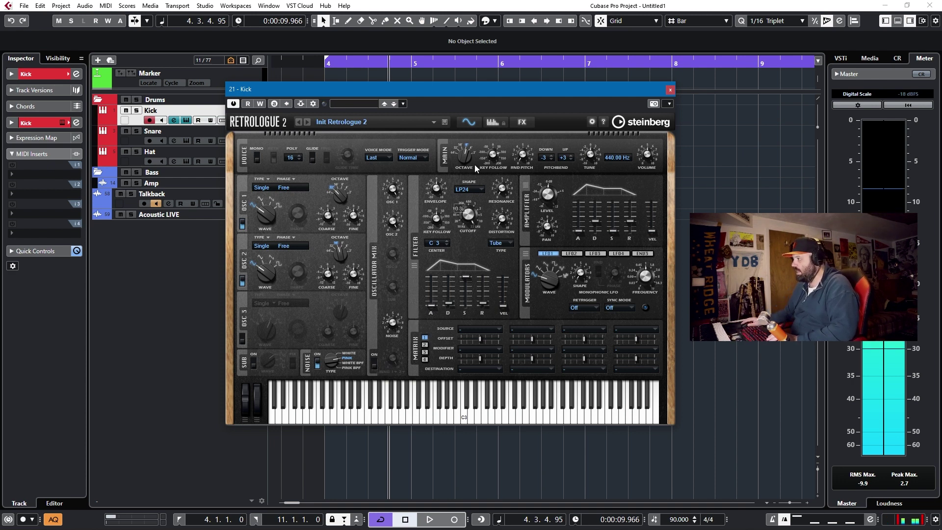
mouse_move(468, 216)
left_click_drag(468, 216, 466, 245)
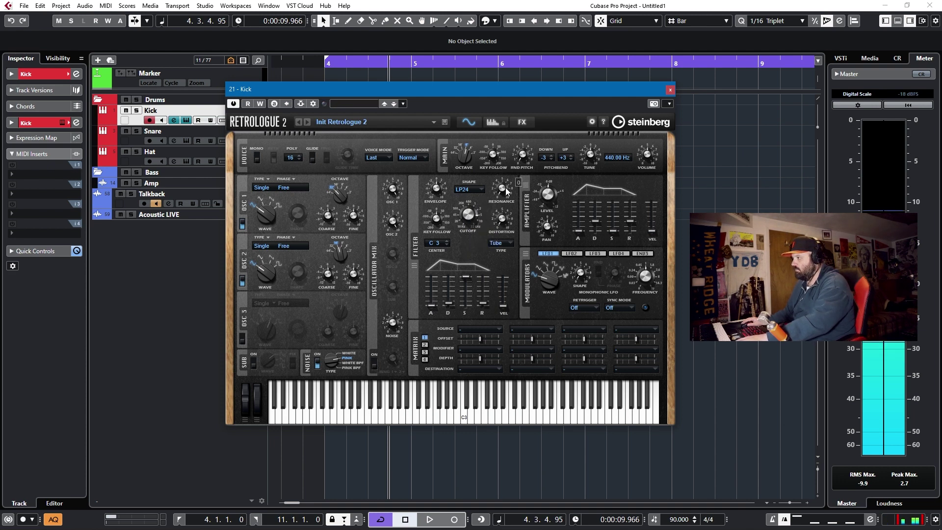
mouse_move(443, 180)
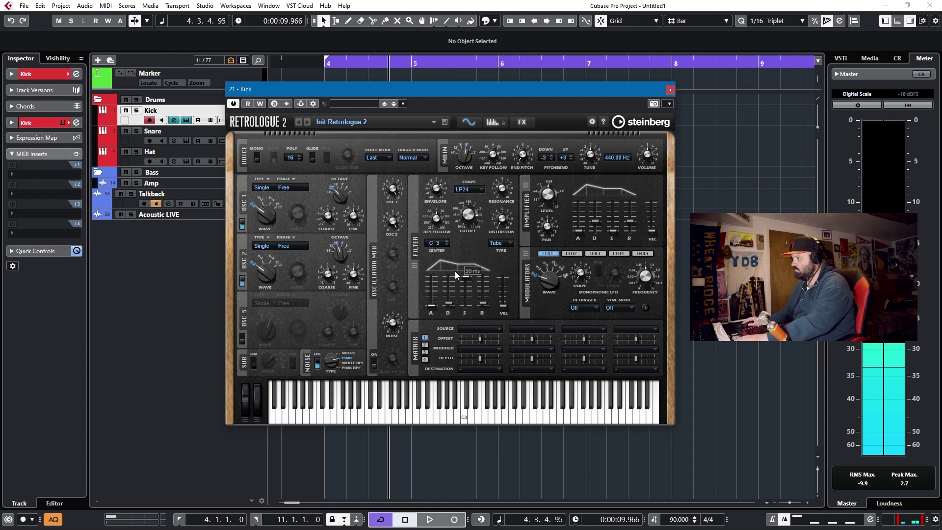
mouse_move(466, 225)
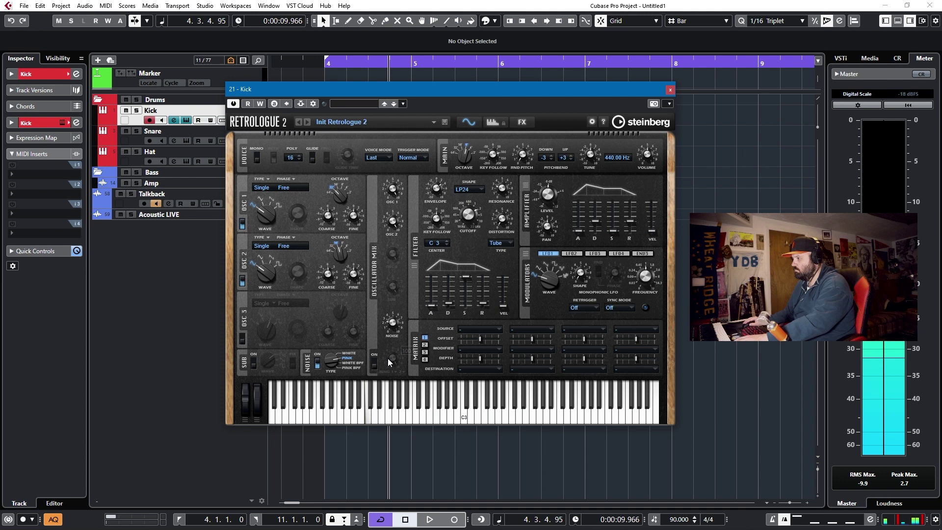
mouse_move(389, 328)
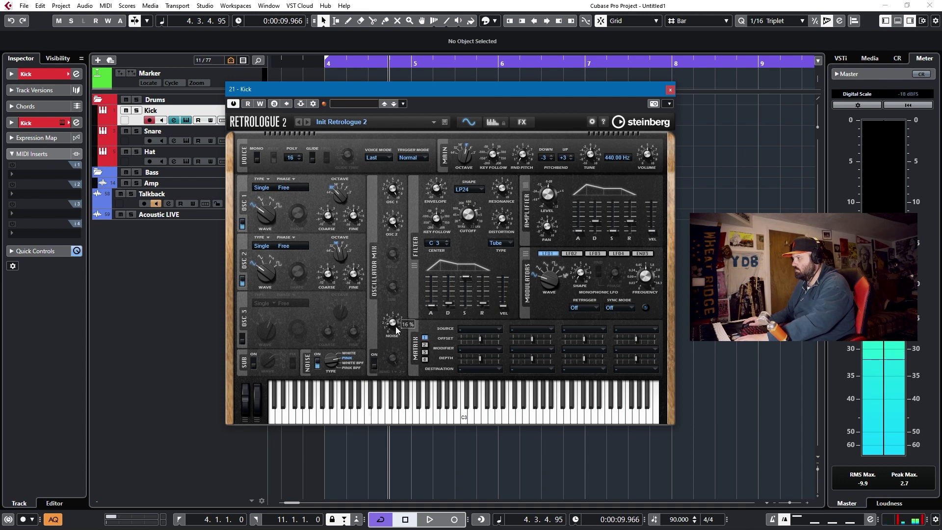
left_click(497, 243)
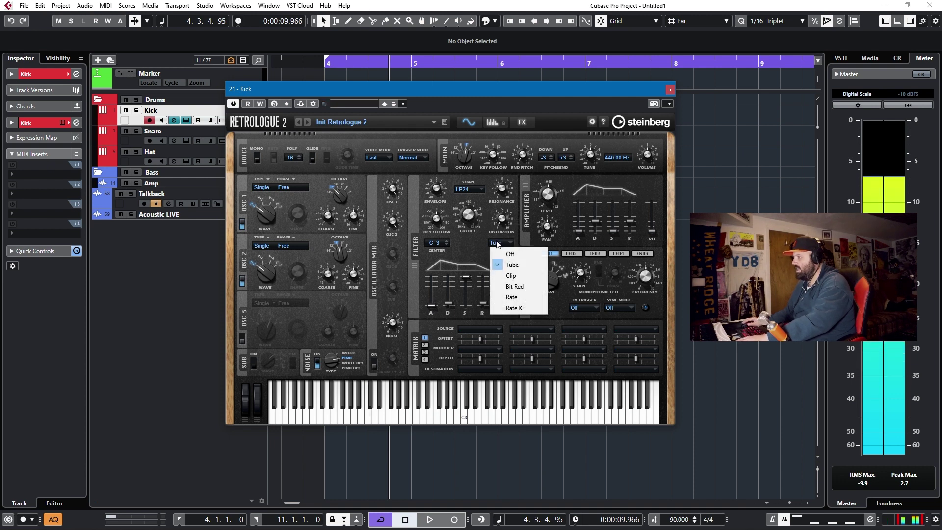
left_click(511, 275)
Nudge the amplifier decay and turn the noise level down to about 13%.
mouse_move(501, 198)
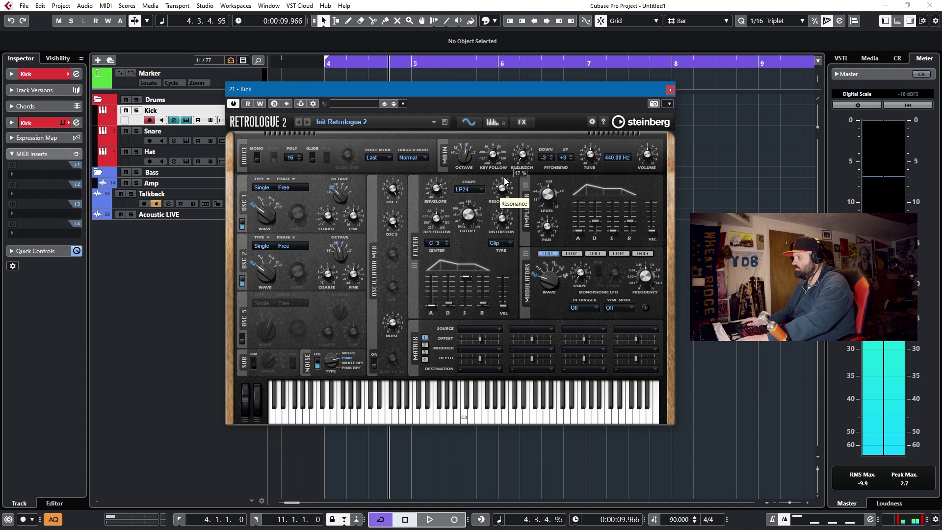
mouse_move(504, 223)
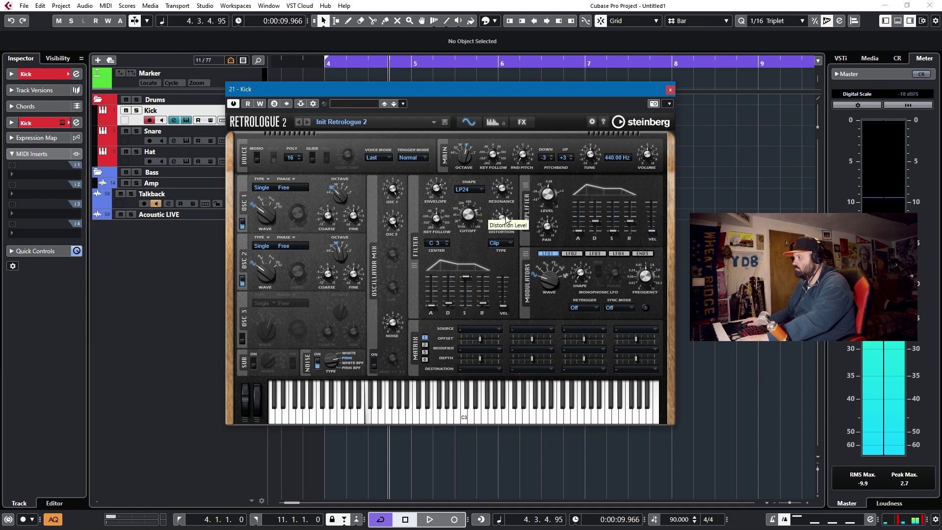
mouse_move(595, 225)
left_click_drag(594, 225, 596, 222)
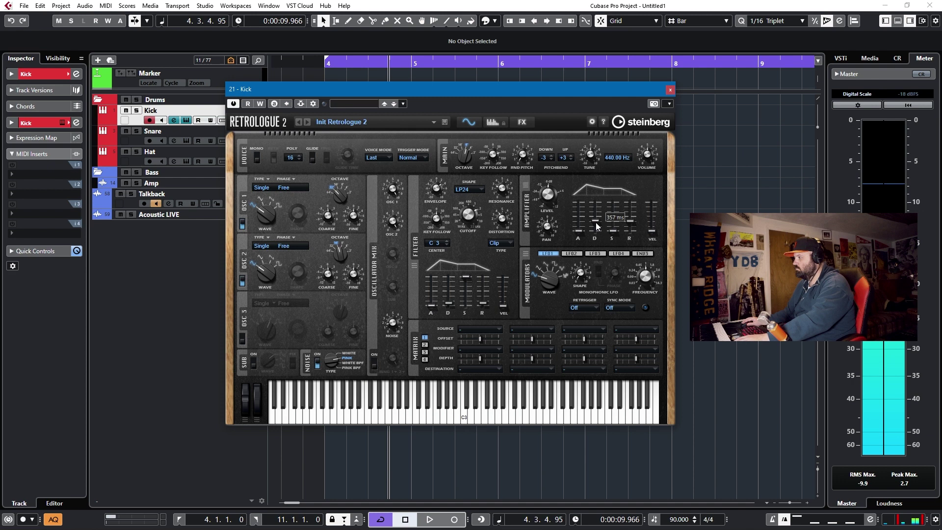
mouse_move(396, 326)
scroll(395, 328, "down", 2)
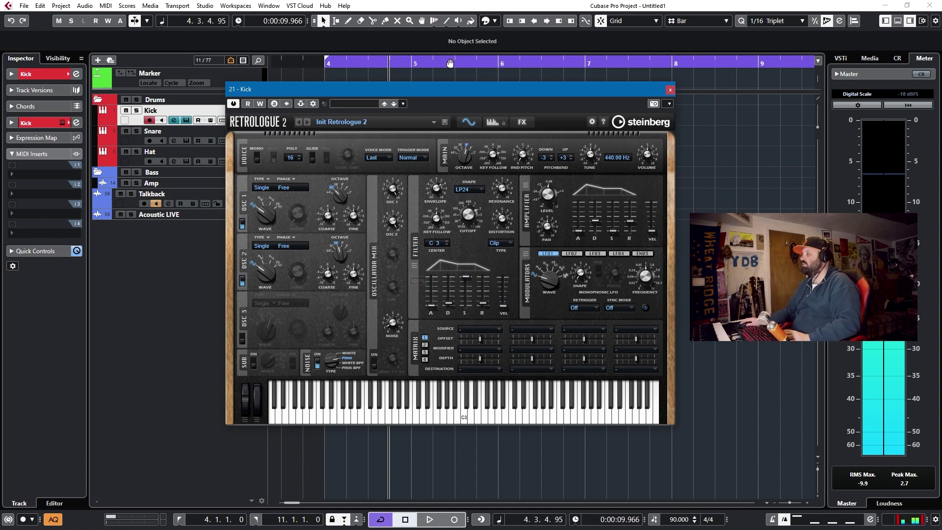
Enable the Kick synth's reverb at 21% mix and close the synth window.
left_click(525, 123)
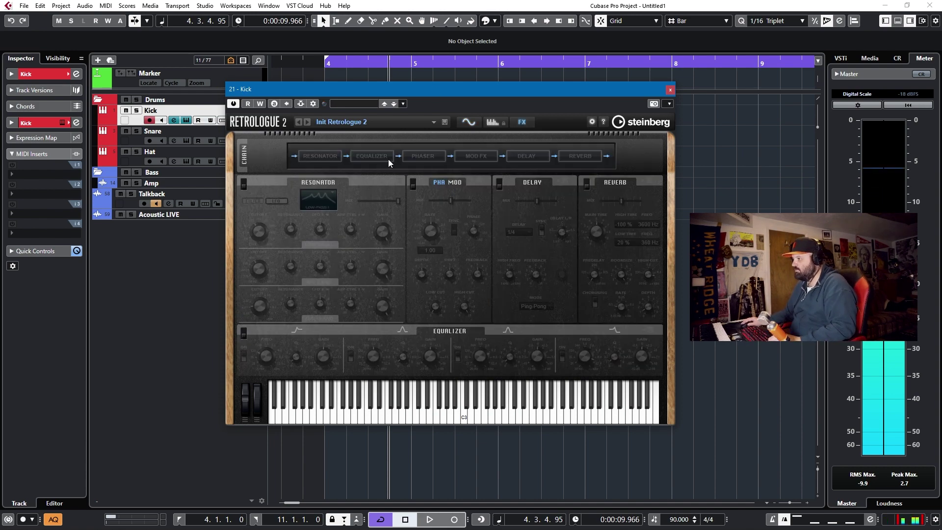
left_click(574, 156)
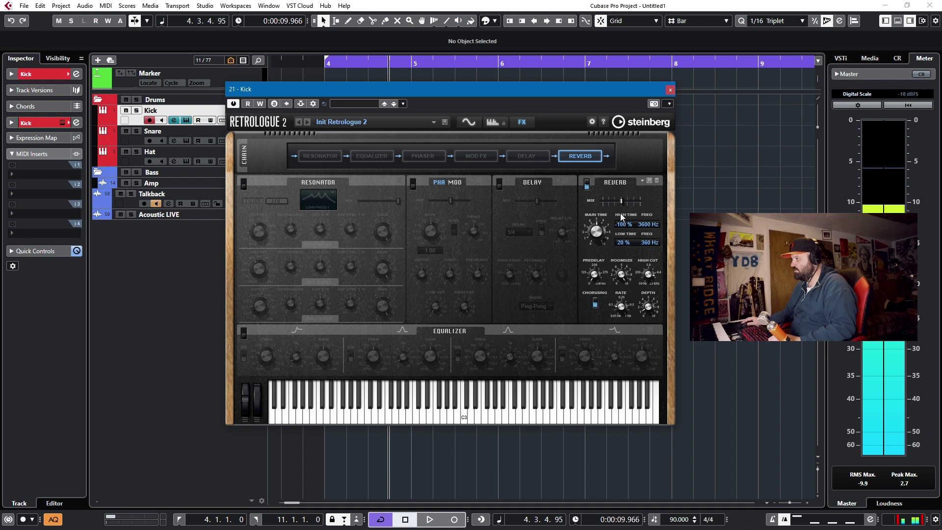
mouse_move(621, 204)
left_click_drag(611, 207, 611, 207)
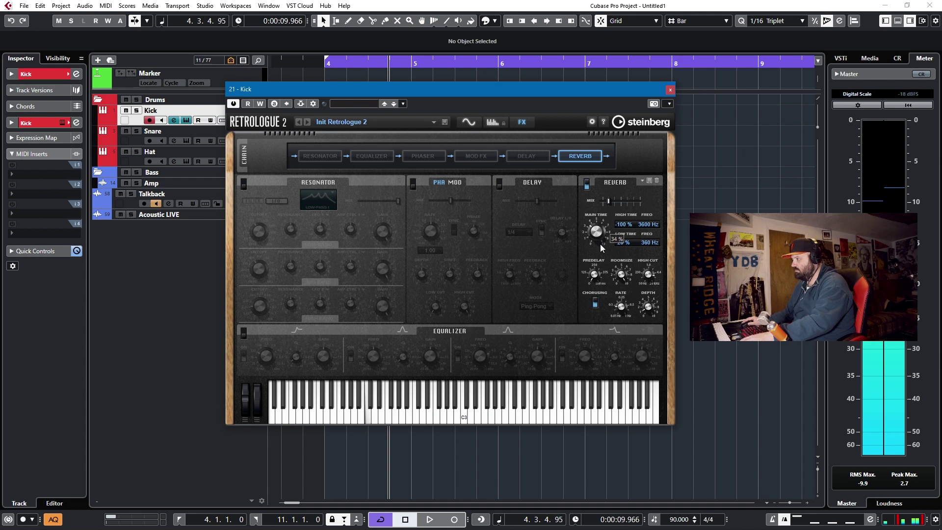
mouse_move(612, 305)
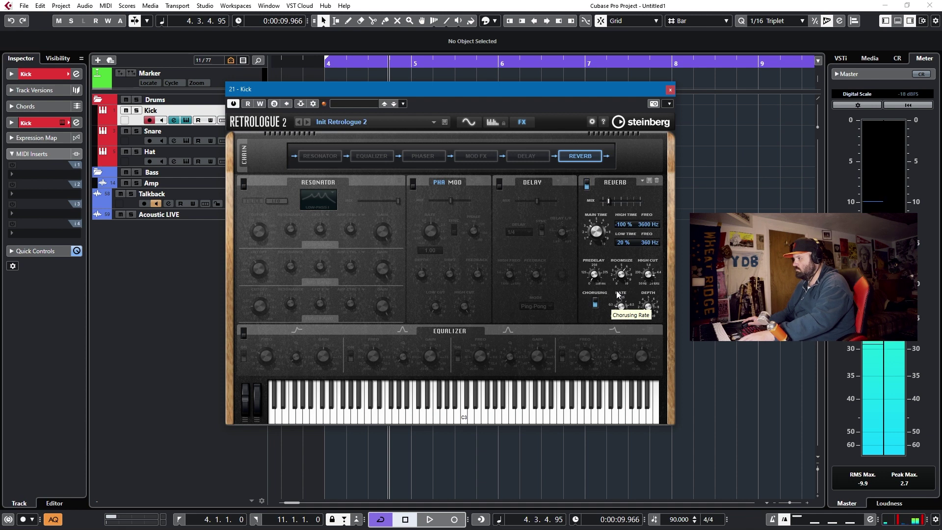
left_click(670, 92)
On the Snare's Retrologue 2, turn off oscillator 1 and enable WHITE BPF noise.
left_click(240, 139)
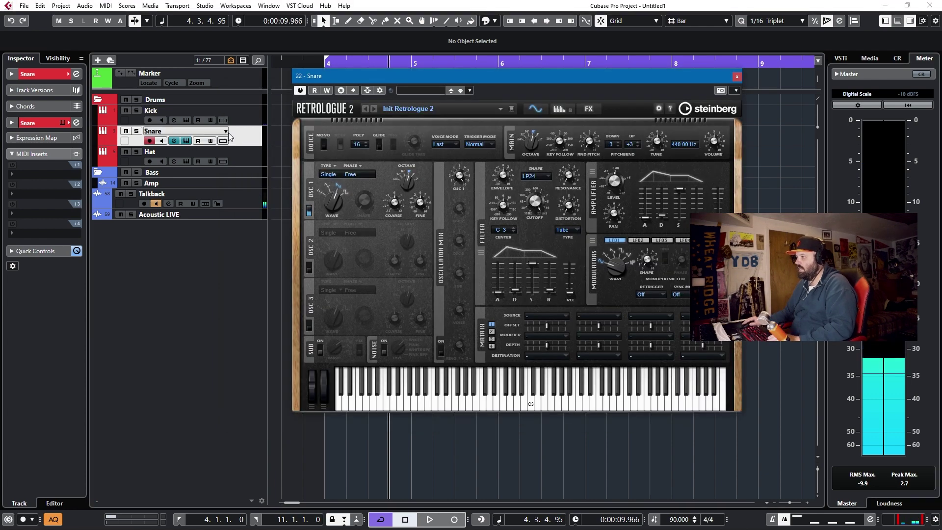
left_click(309, 211)
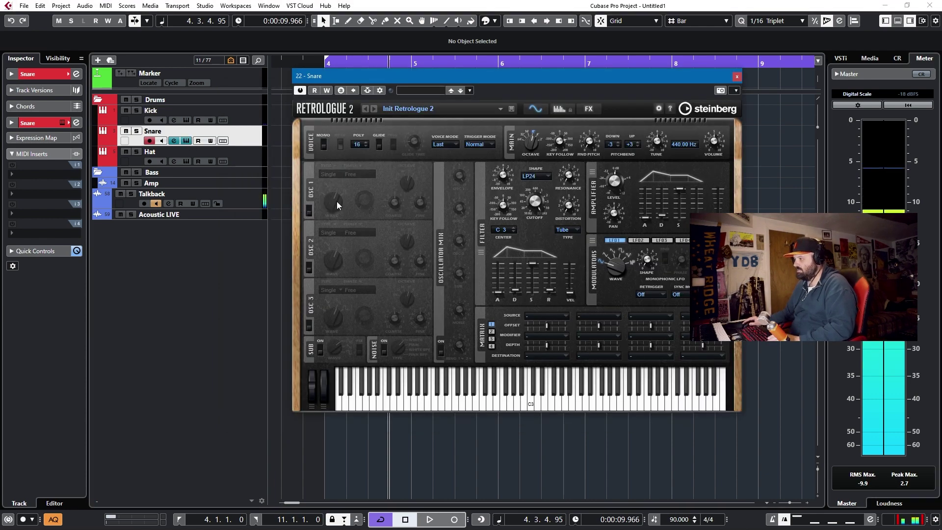
left_click(384, 350)
left_click_drag(400, 337, 416, 308)
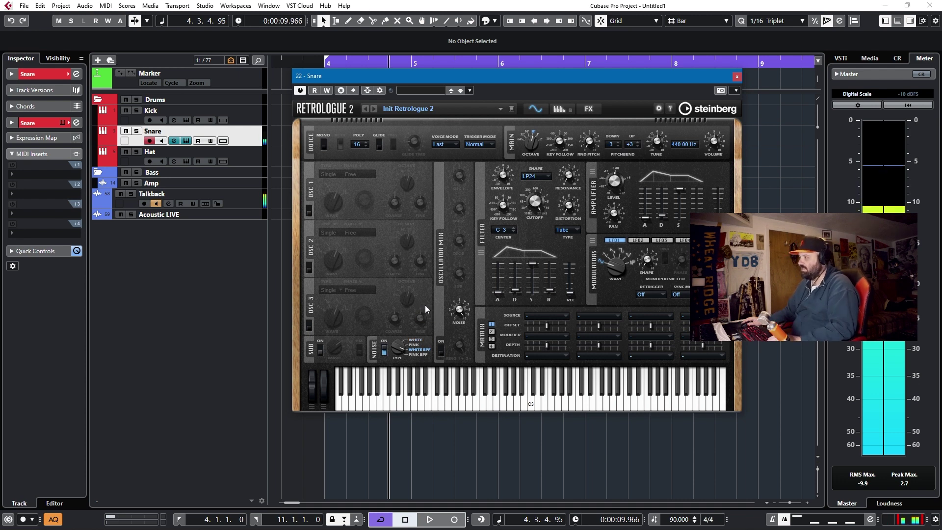
Set the snare filter to HP12 with cutoff around 217 Hz.
left_click(538, 176)
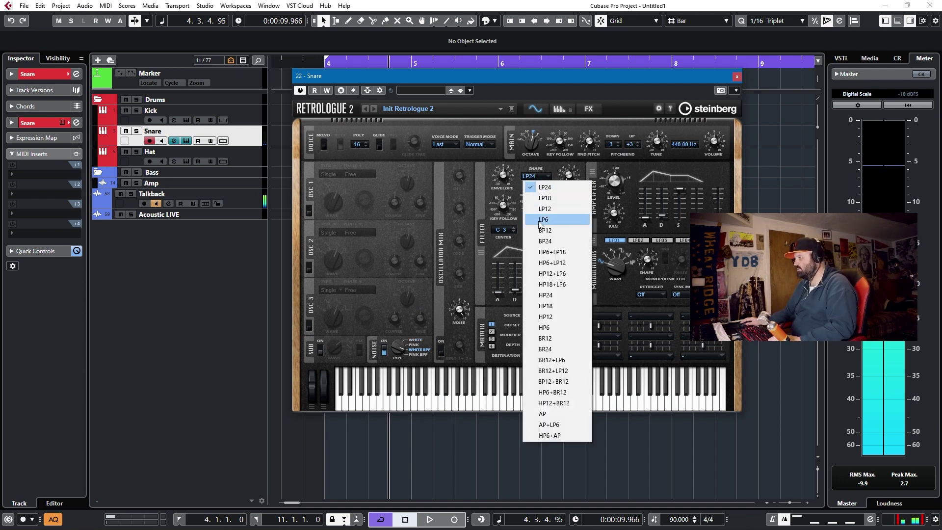
left_click(542, 317)
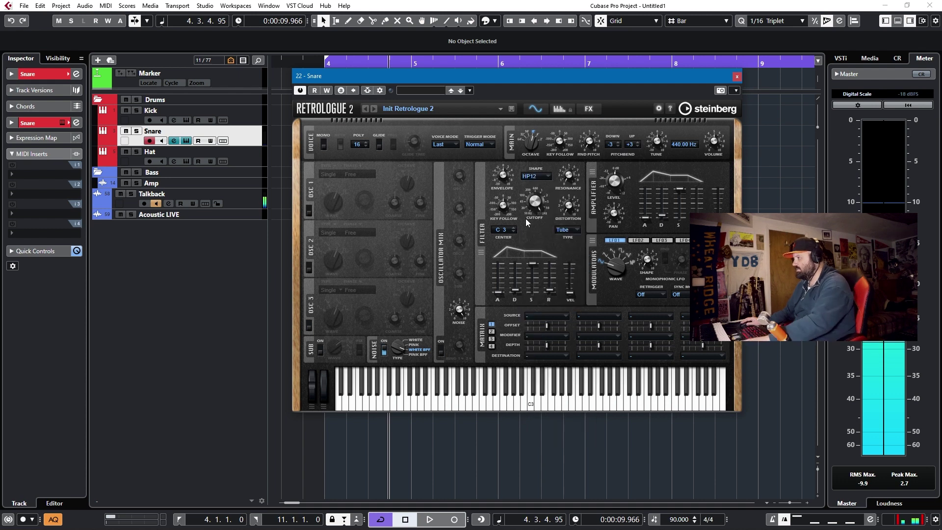
left_click_drag(530, 216, 533, 255)
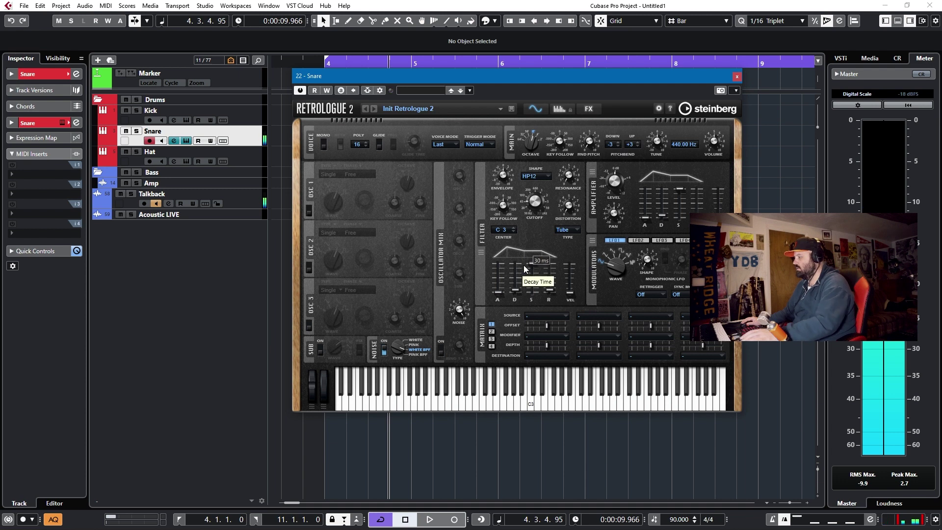
Set amp sustain to 64 %, lengthen the decay slightly, and filter envelope sustain to 19 %.
left_click_drag(680, 189, 680, 218)
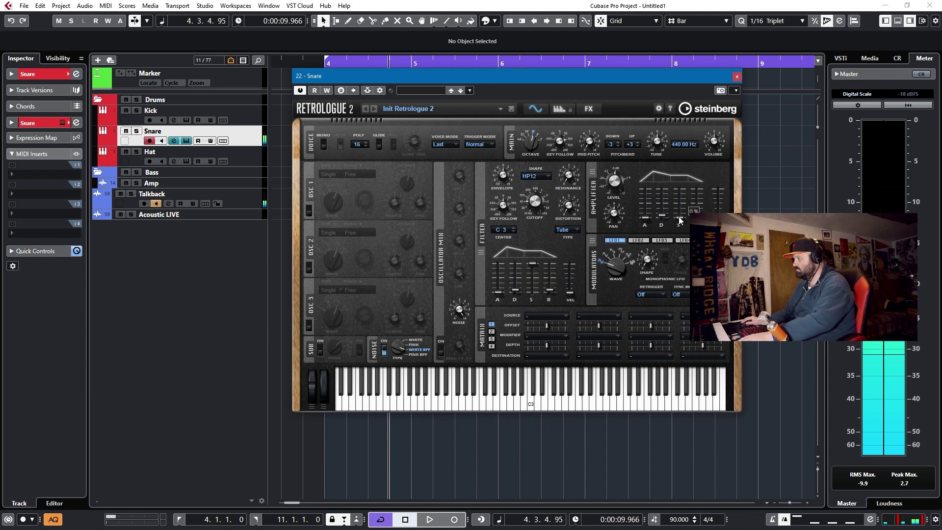
left_click_drag(662, 215, 682, 220)
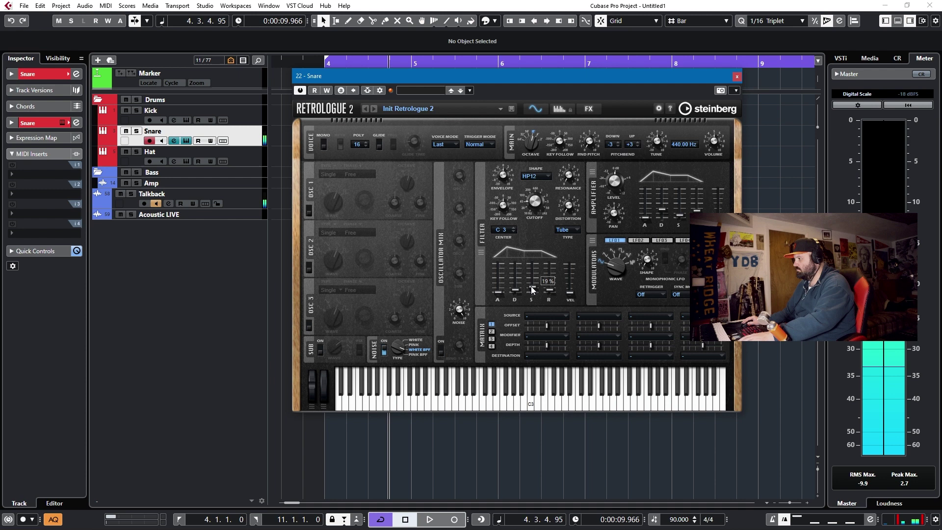
left_click_drag(532, 286, 537, 288)
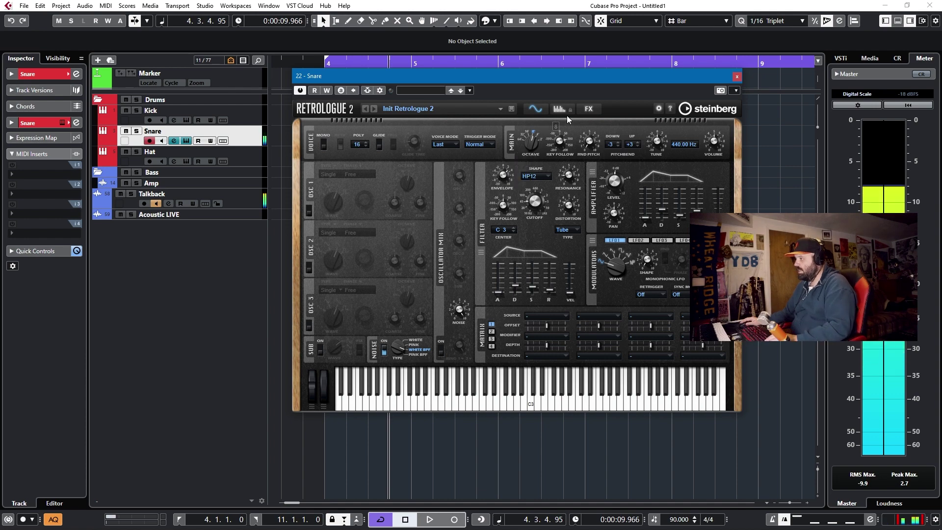
Enable the snare synth's equalizer and reverb, with reverb mix at 28 %.
left_click(588, 110)
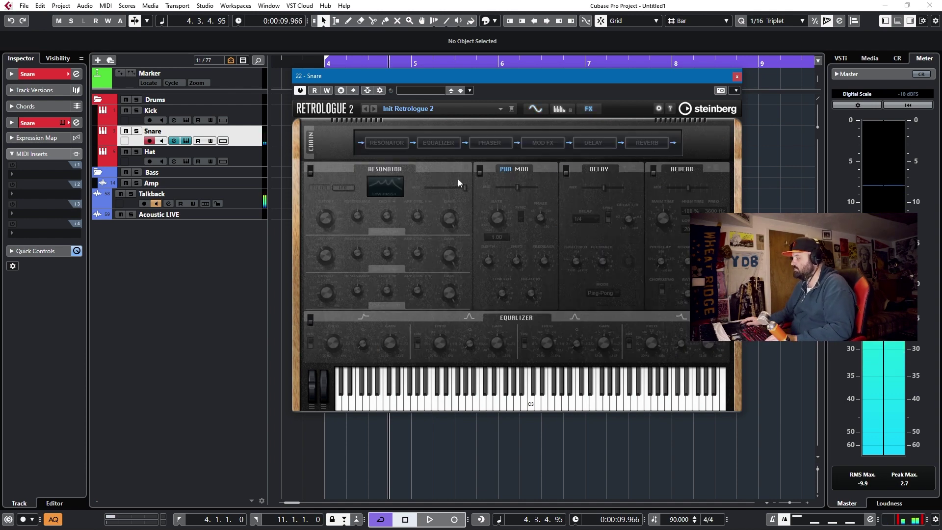
left_click(442, 143)
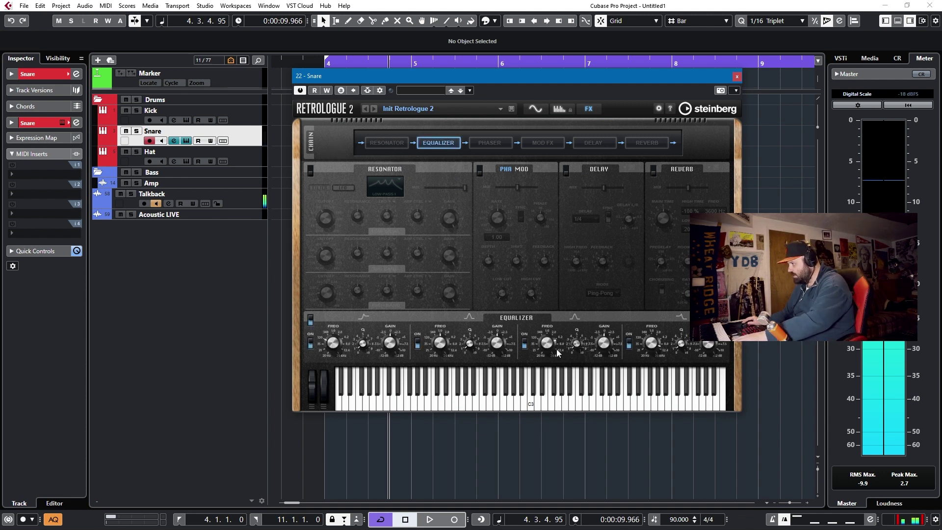
mouse_move(546, 350)
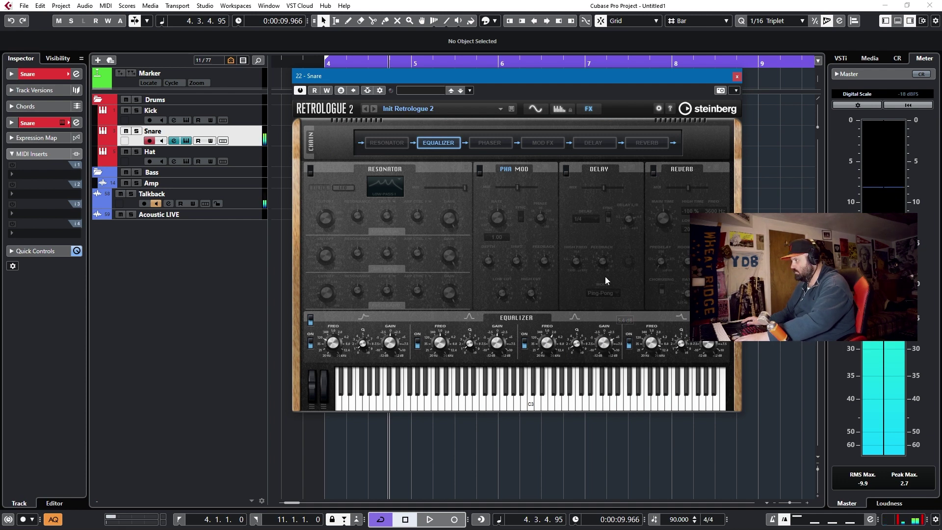
left_click(640, 144)
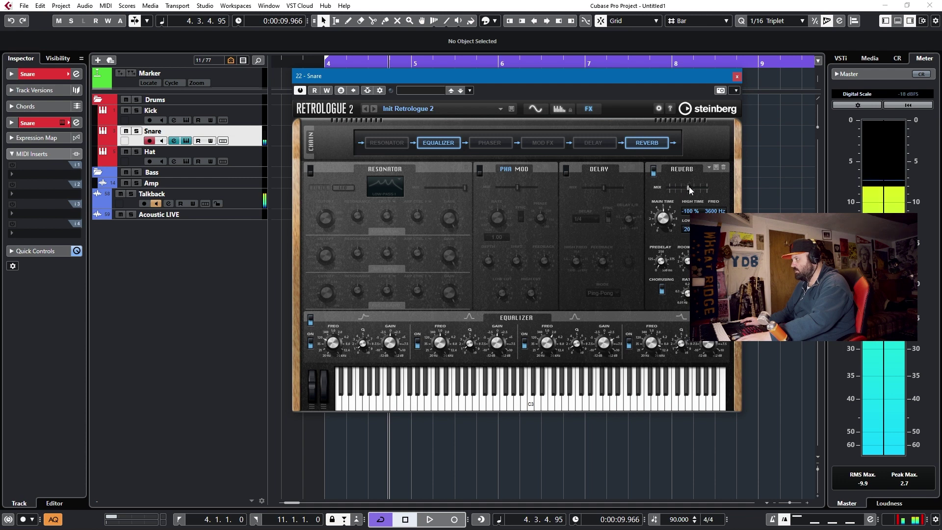
left_click_drag(689, 187, 674, 196)
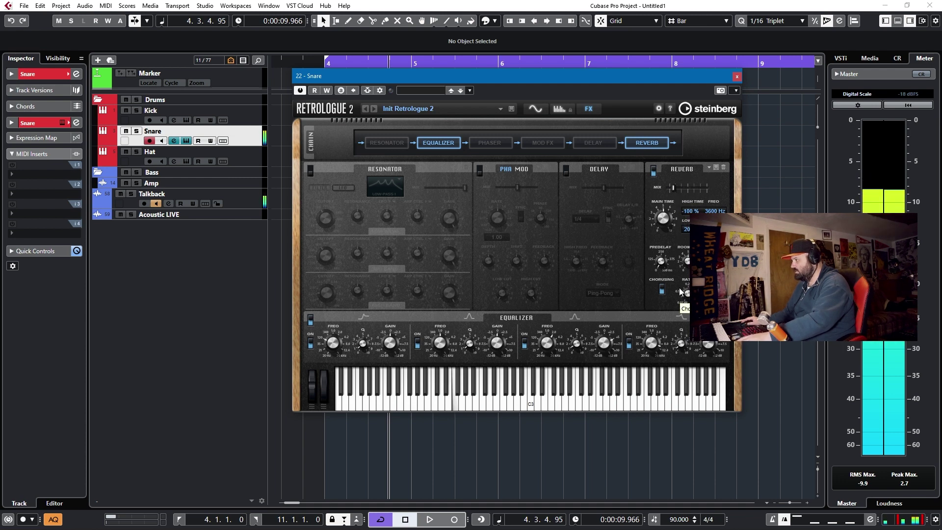
mouse_move(666, 228)
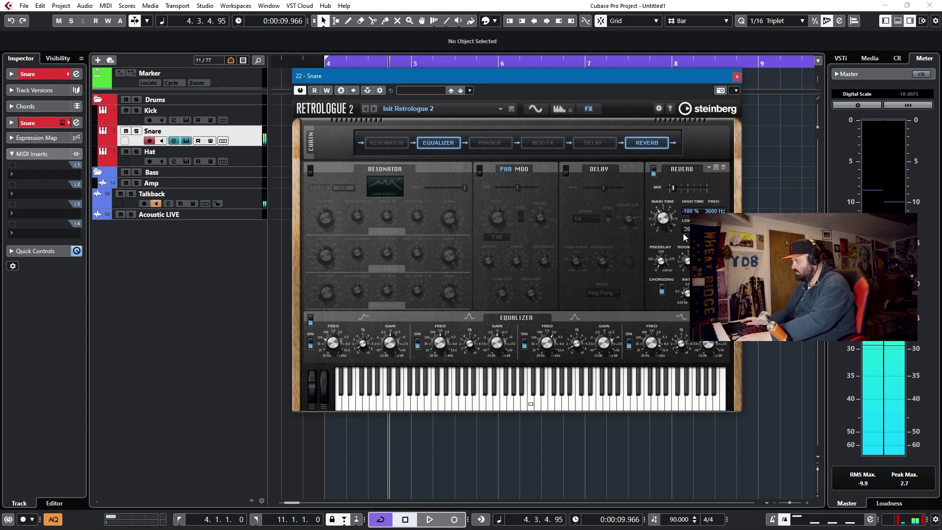
Step through the drum tracks and reselect the Snare track.
left_click(246, 120)
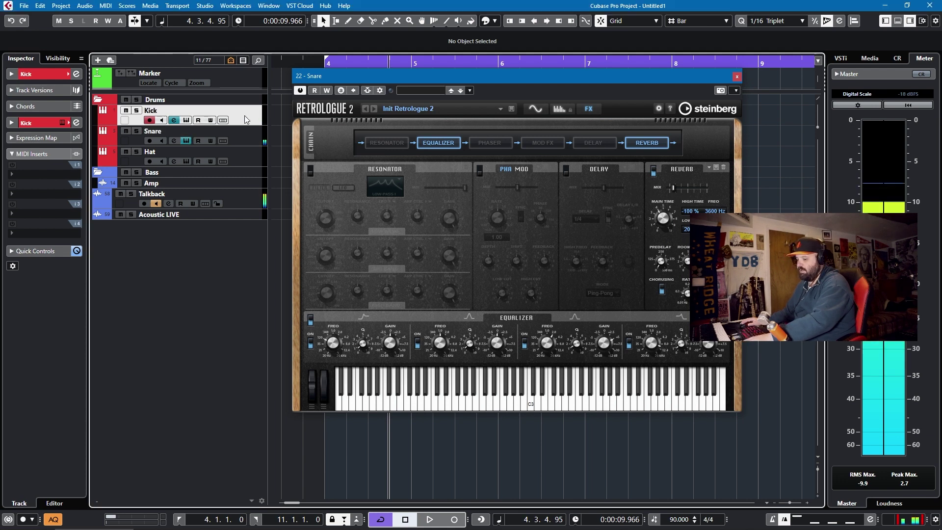
key("Down")
key("Down")
key("Up")
key("Up")
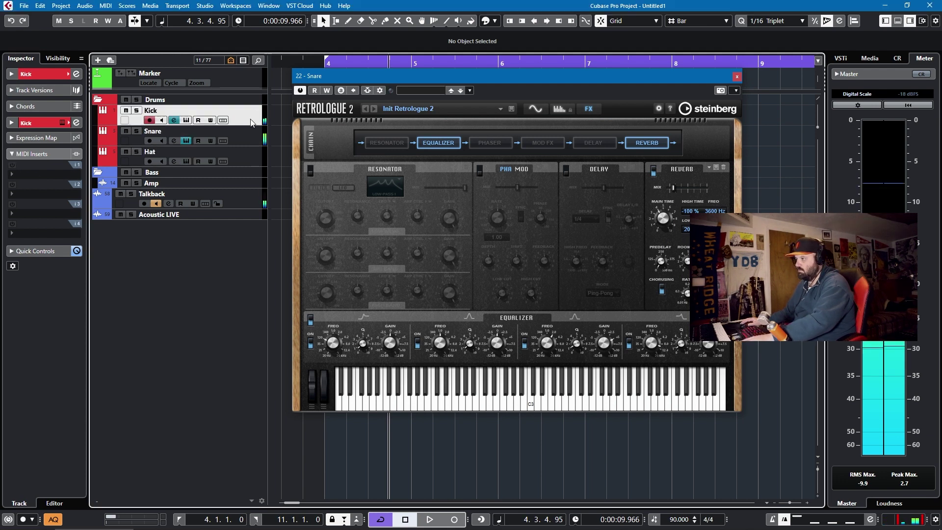
left_click(251, 130)
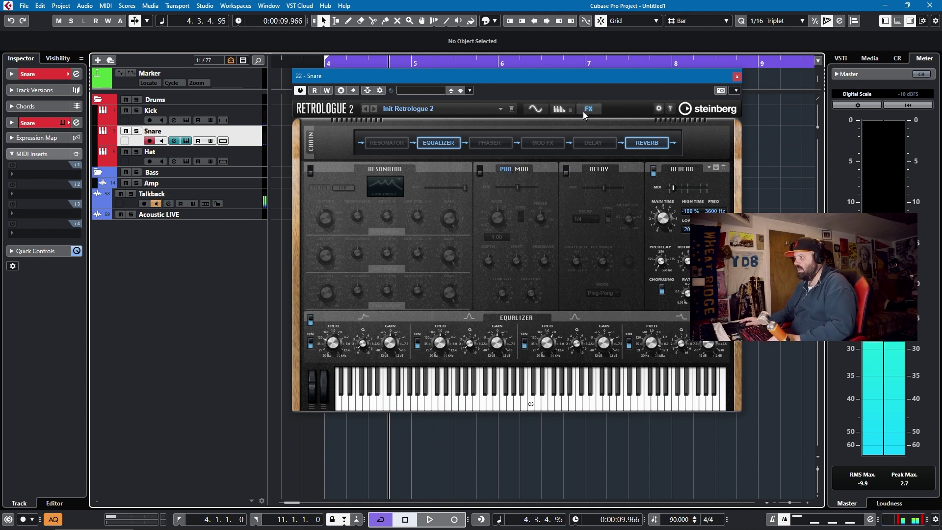
Close the snare synth and bring up Retrologue 2 for the Hat track.
left_click(737, 79)
key("Down")
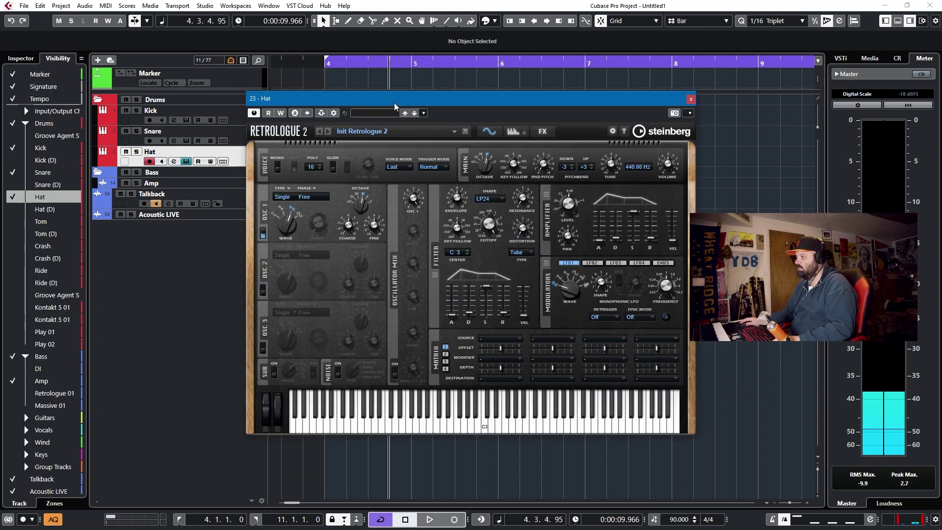
left_click_drag(395, 106, 416, 95)
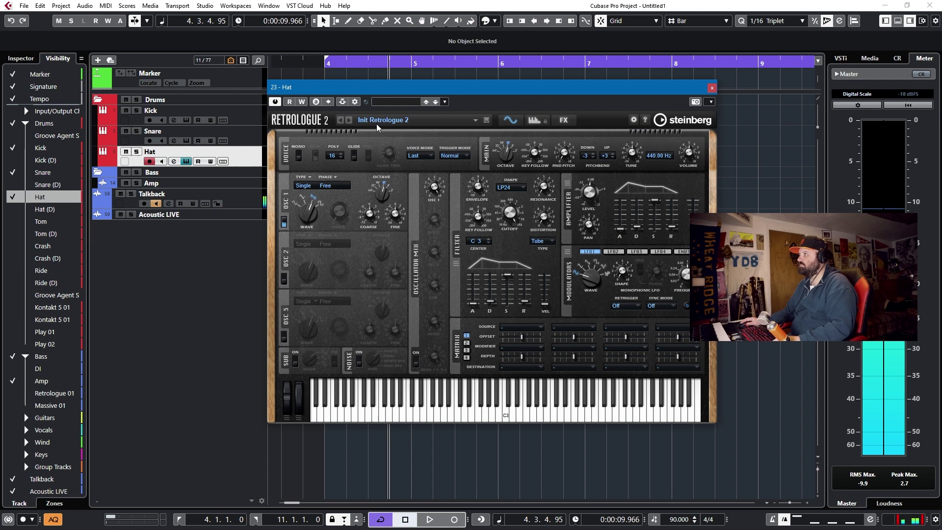
Set oscillator 1 to Cross, phase 0, 15.5 % shape; enable oscillator 2 with Fixed Phase.
left_click(307, 189)
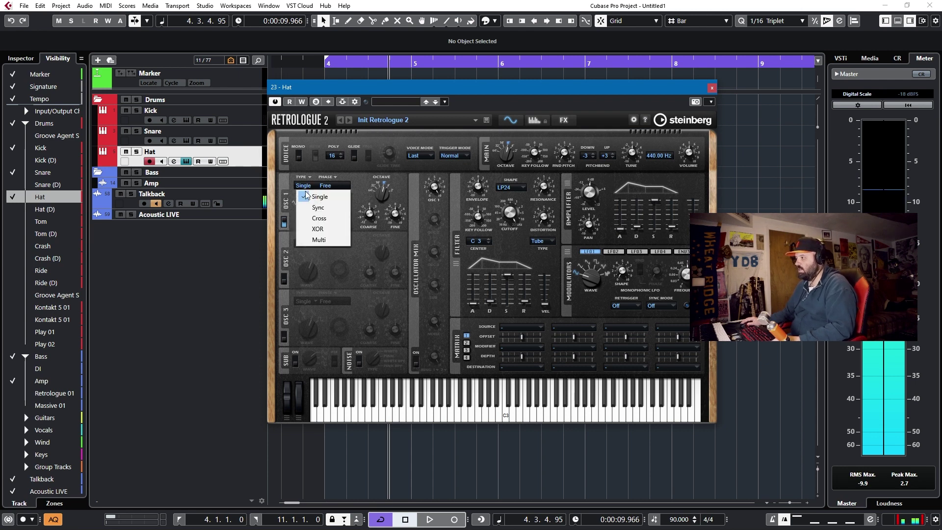
left_click(309, 199)
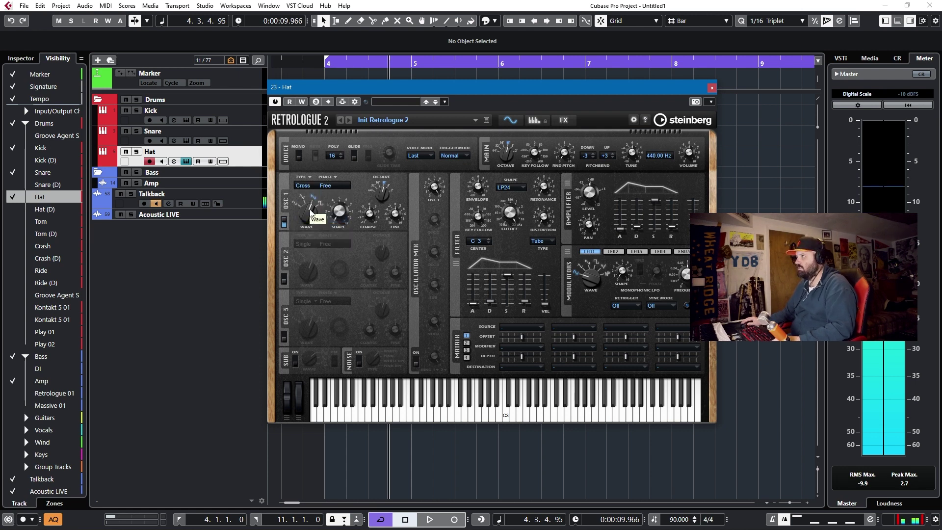
left_click(328, 186)
left_click(329, 203)
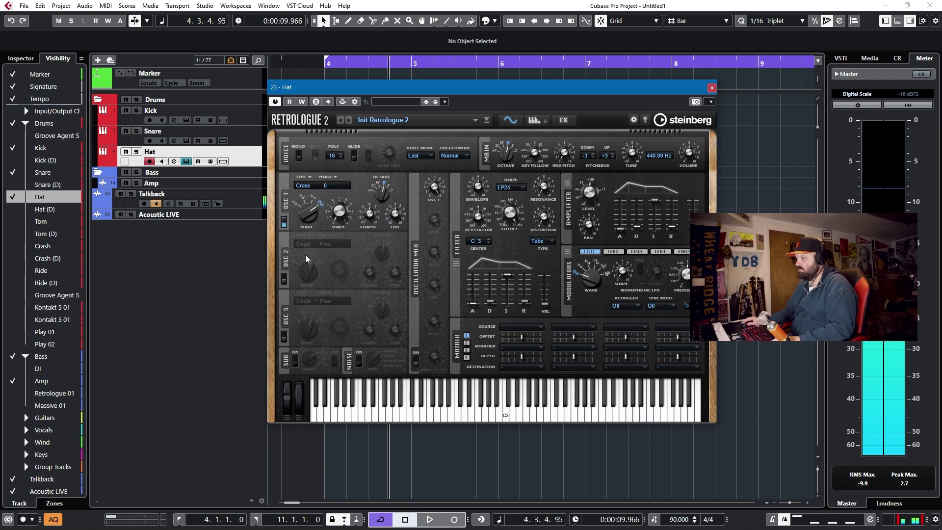
left_click(283, 279)
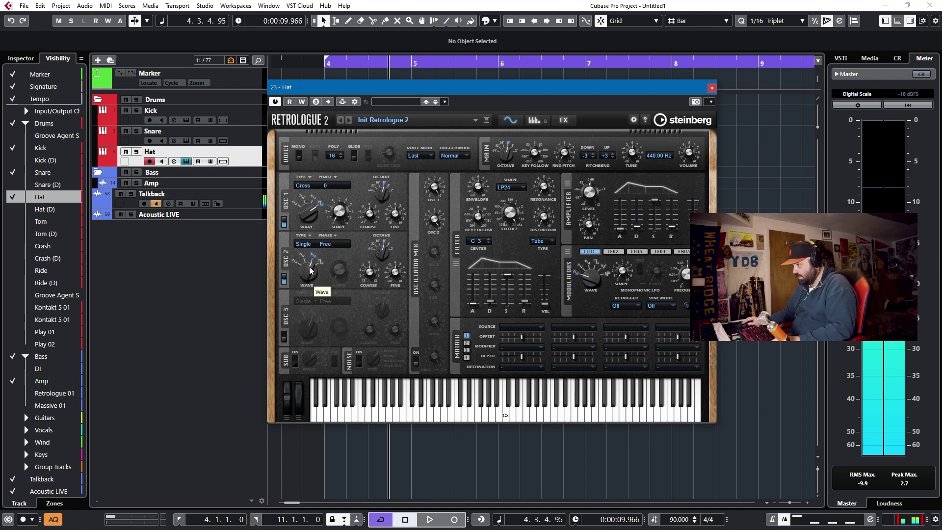
left_click(322, 246)
left_click(343, 278)
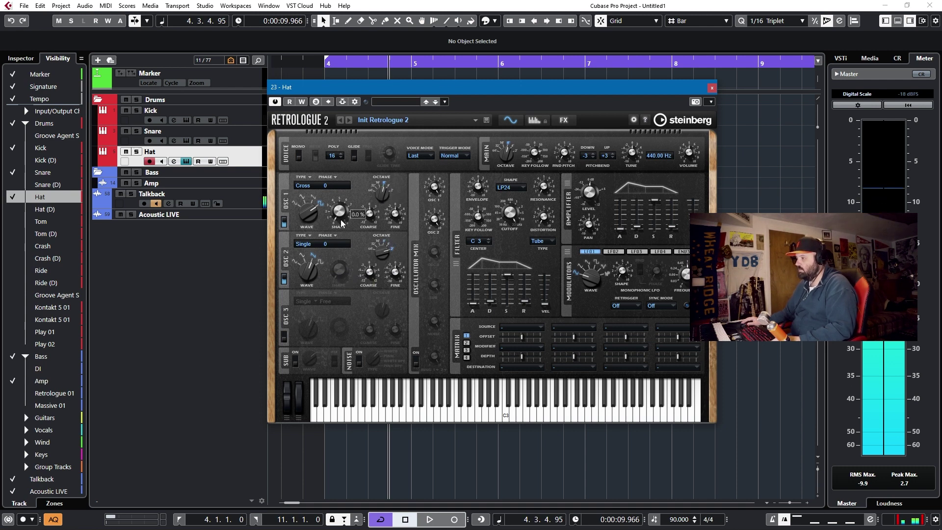
left_click_drag(342, 223, 342, 193)
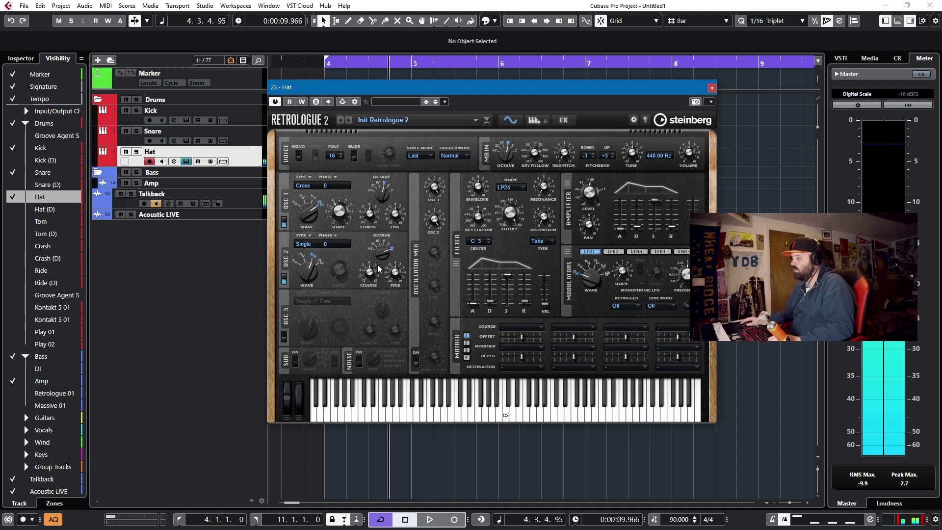
Enable white noise, set an HP12 filter at 10590 Hz, and drop amp sustain to about 7 %.
left_click(361, 362)
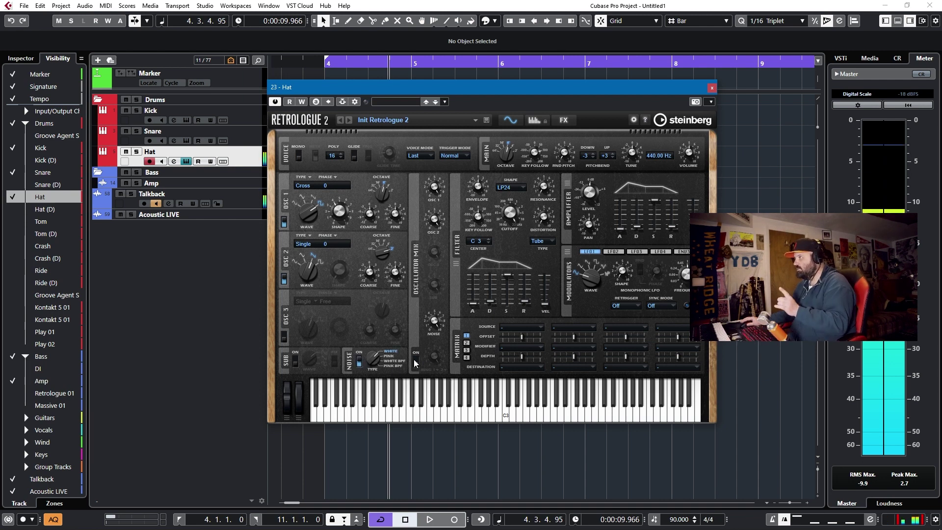
left_click(521, 188)
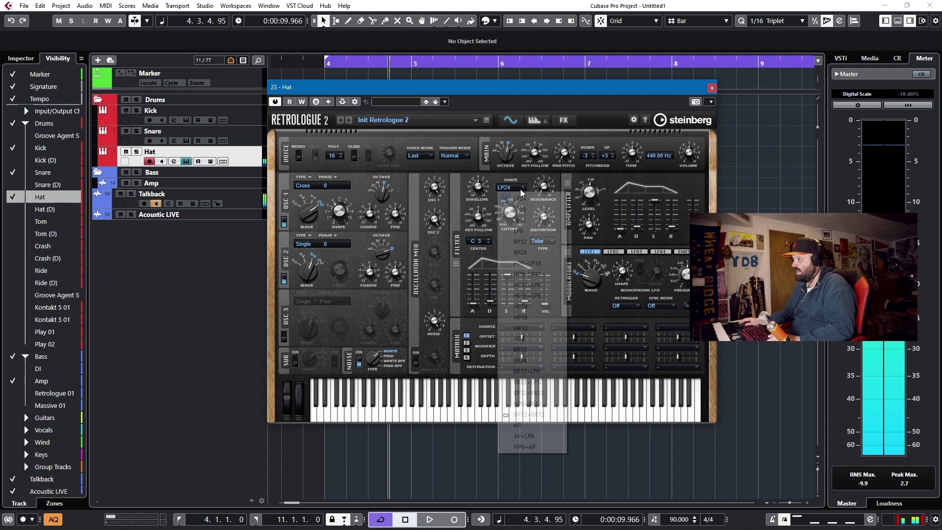
left_click(507, 326)
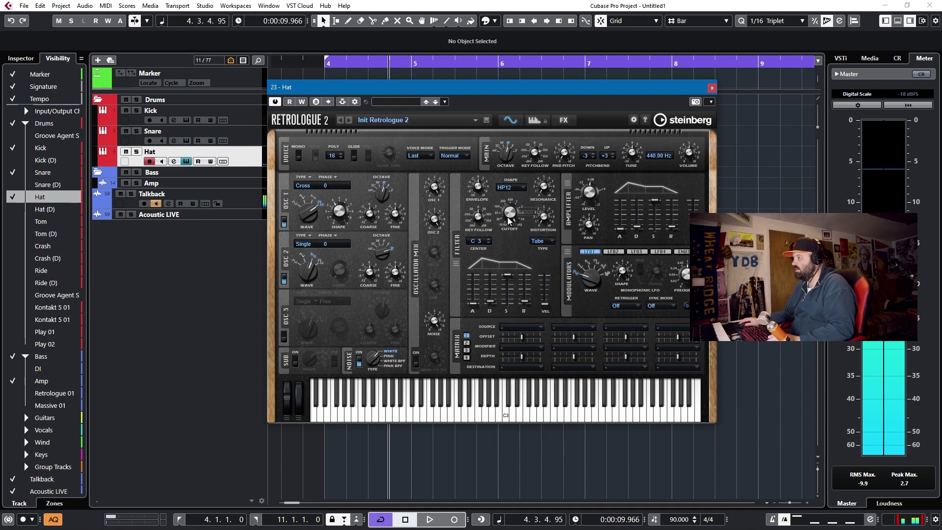
left_click_drag(509, 220, 511, 230)
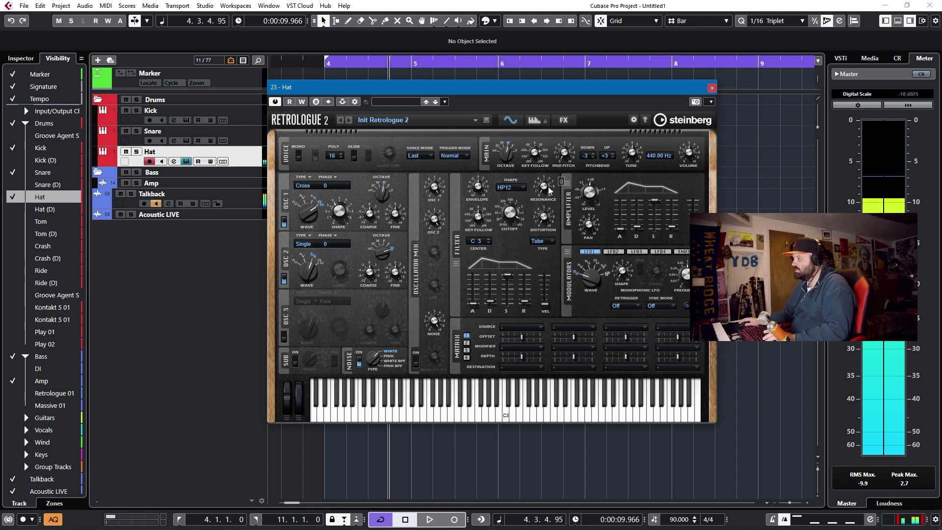
scroll(550, 175, "up", 1)
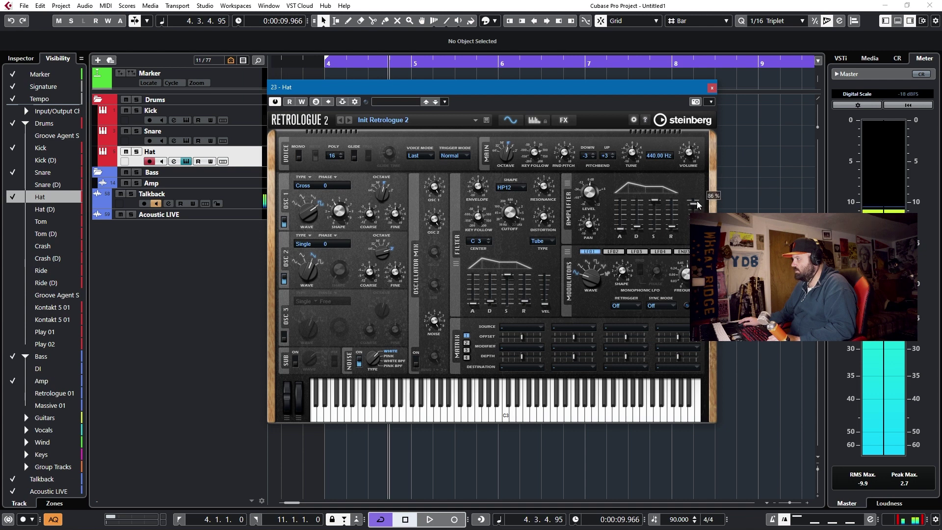
left_click_drag(655, 200, 656, 231)
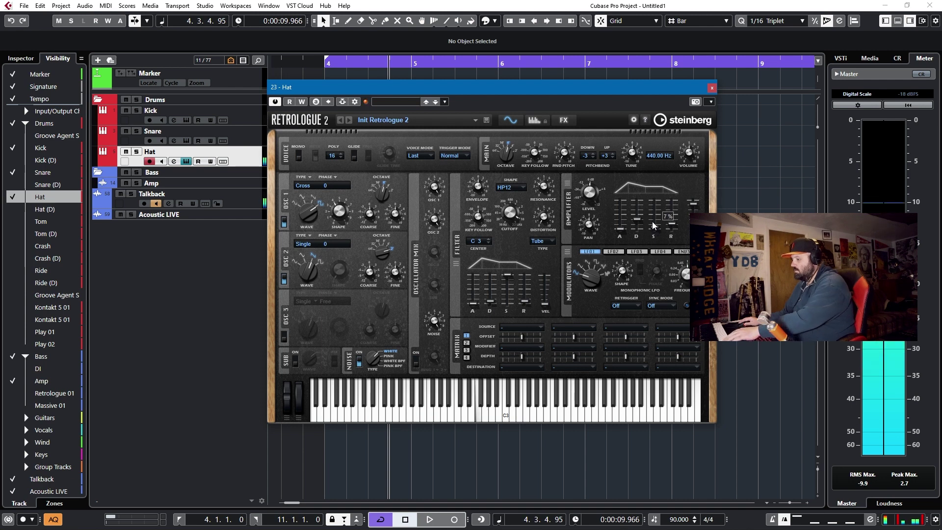
mouse_move(626, 201)
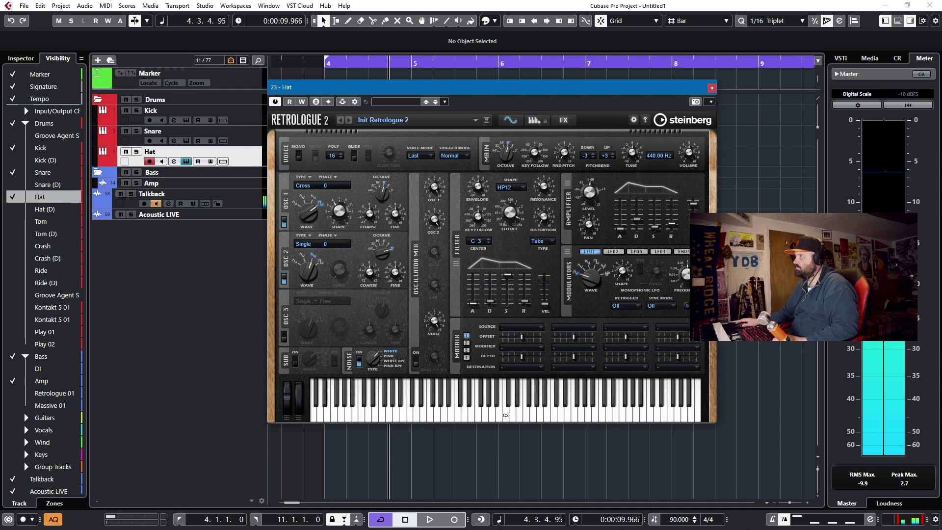
Set the Hat resonator to High-Pass I, low band at 193 Hz, mid band at 1226 Hz.
left_click(563, 120)
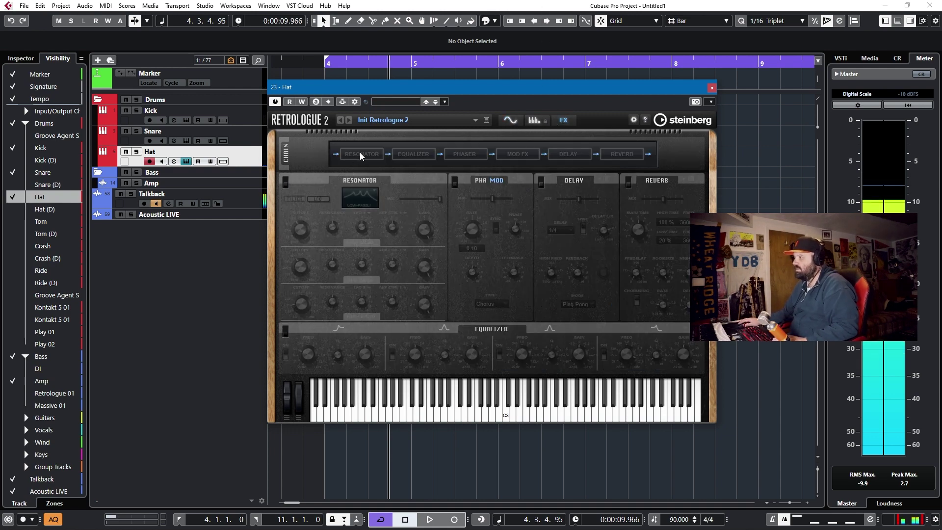
left_click(364, 197)
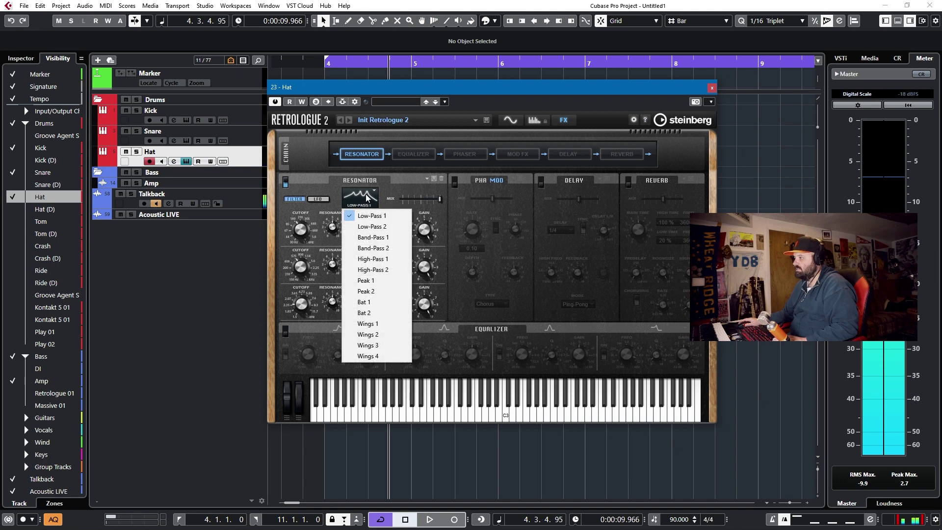
left_click(371, 259)
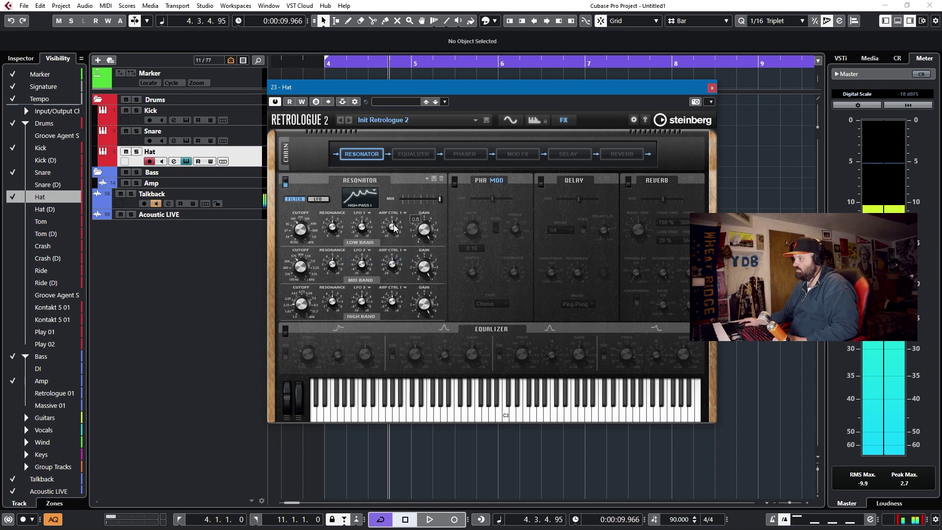
mouse_move(310, 233)
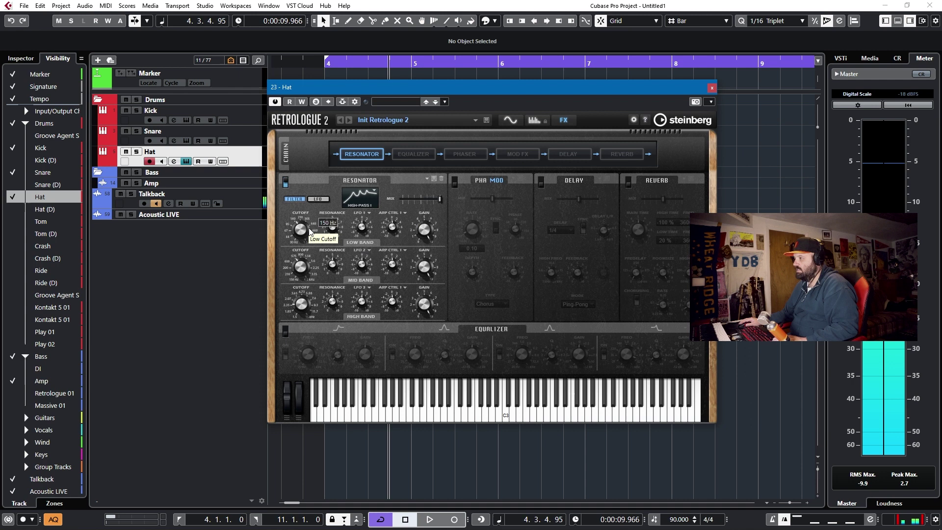
left_click_drag(310, 232, 311, 225)
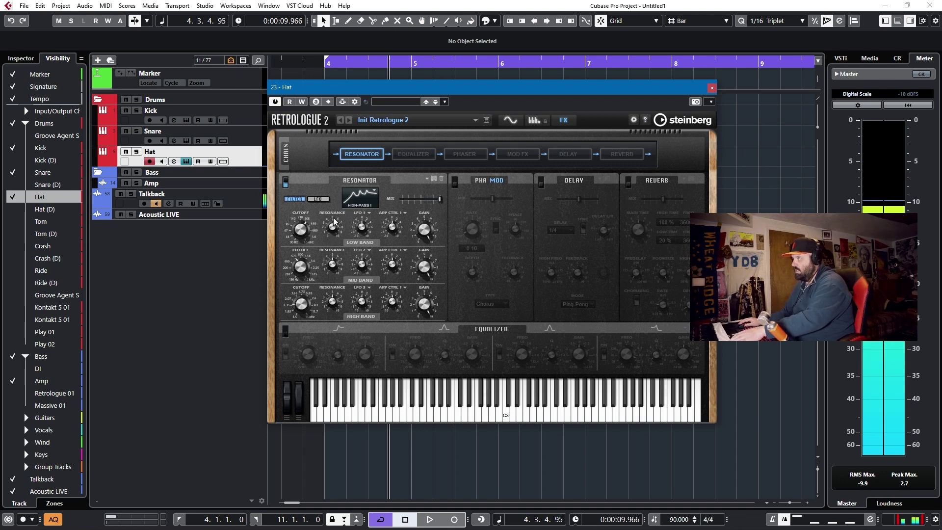
left_click_drag(305, 276, 308, 258)
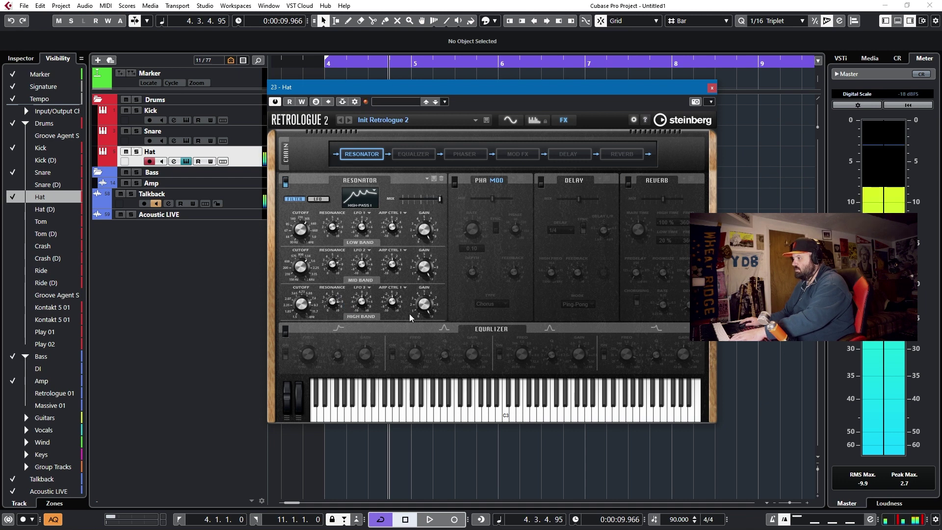
mouse_move(336, 307)
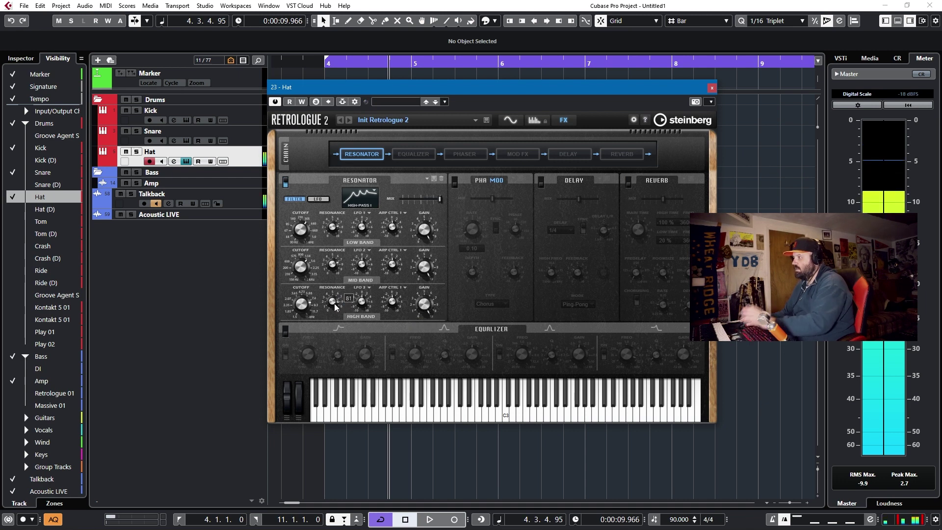
mouse_move(391, 261)
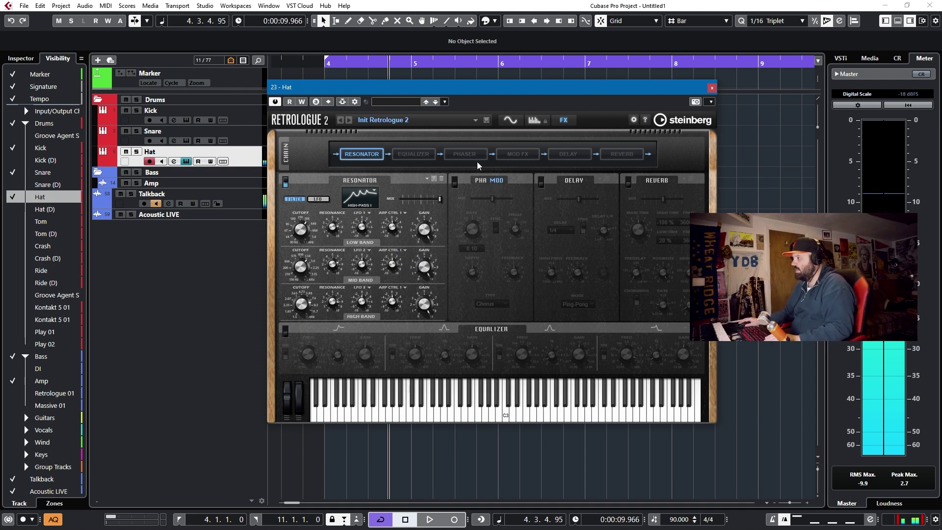
Switch on MOD FX, choose the Flanger type, and raise its rate to 10.00 Hz.
left_click(524, 154)
left_click(491, 305)
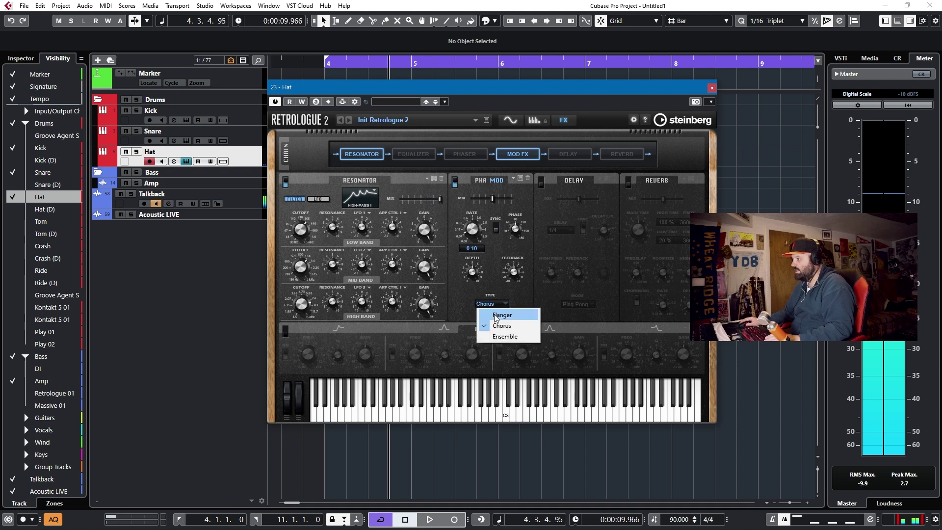
left_click(498, 314)
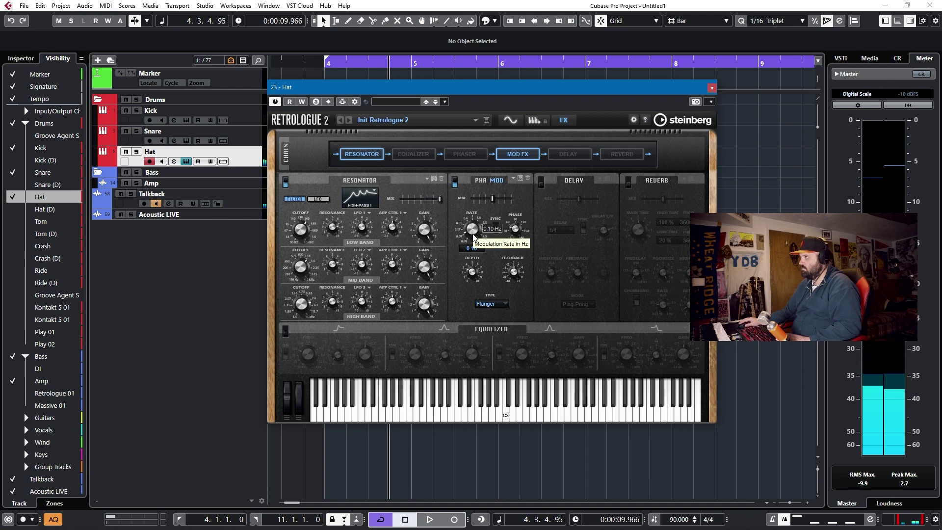
left_click_drag(474, 237, 524, 106)
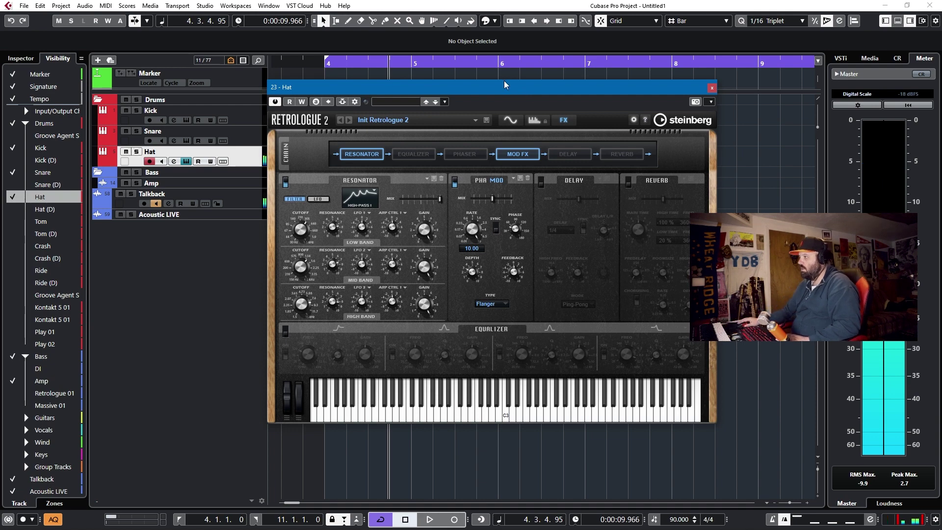
Check the Hat sound on the Synth page, then return to its FX page to enable reverb.
left_click(510, 120)
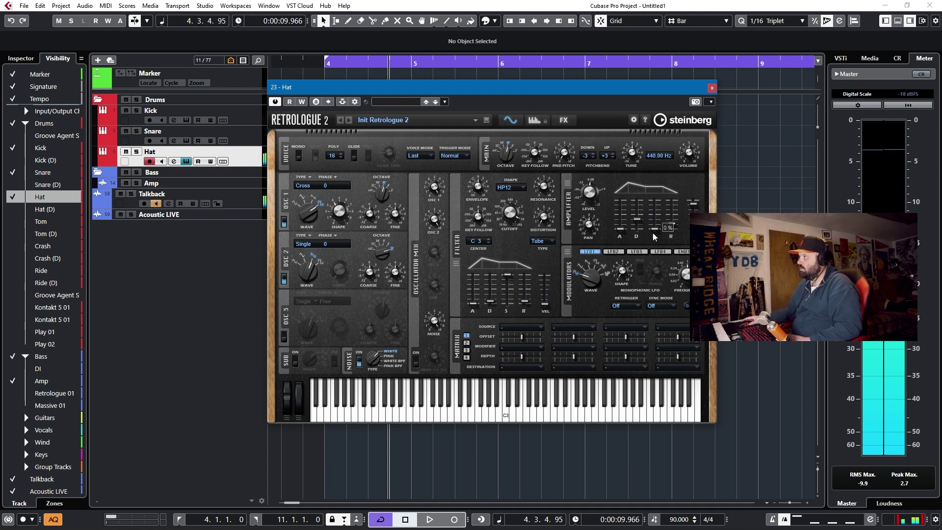
left_click(562, 123)
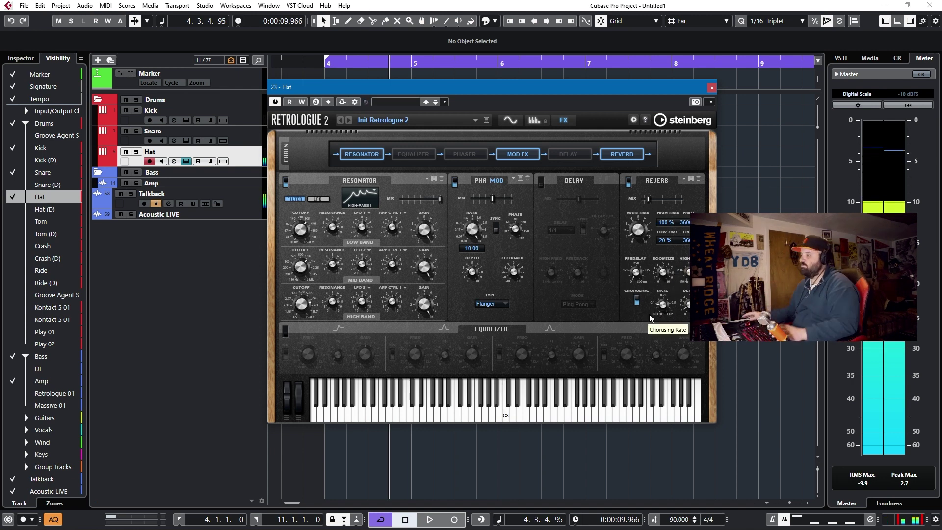
Close the Hat synth window and set the quantize grid to 1/16.
left_click(712, 89)
left_click(776, 21)
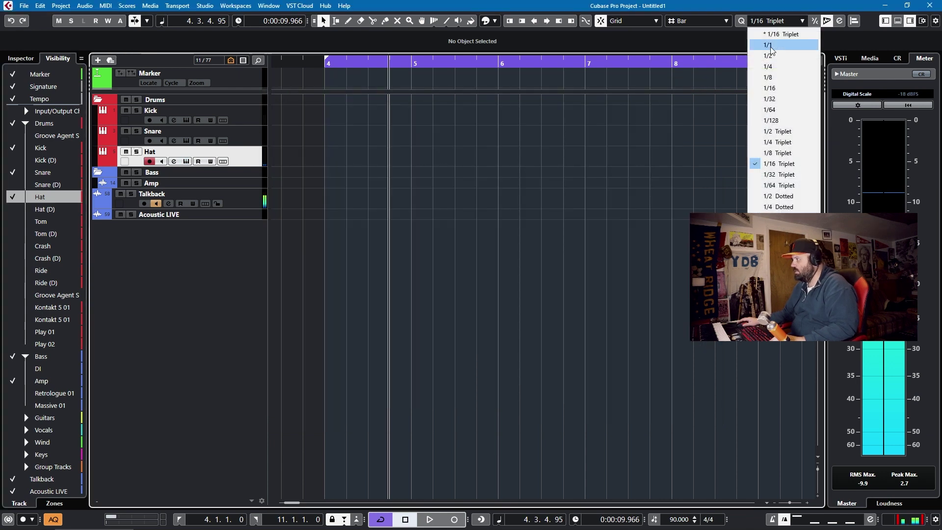
left_click(773, 89)
Record a kick pattern on the Kick track from bar 4 through bar 11.
key("KP_1")
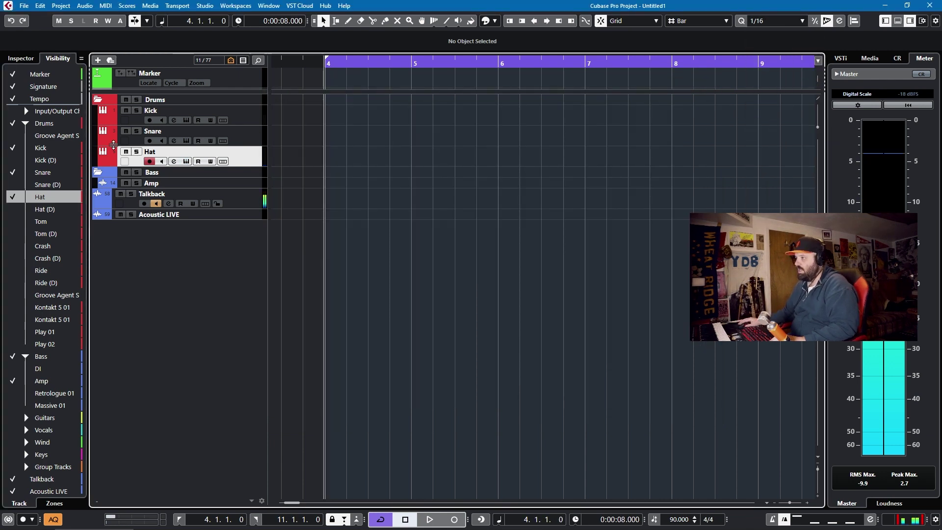
left_click(236, 121)
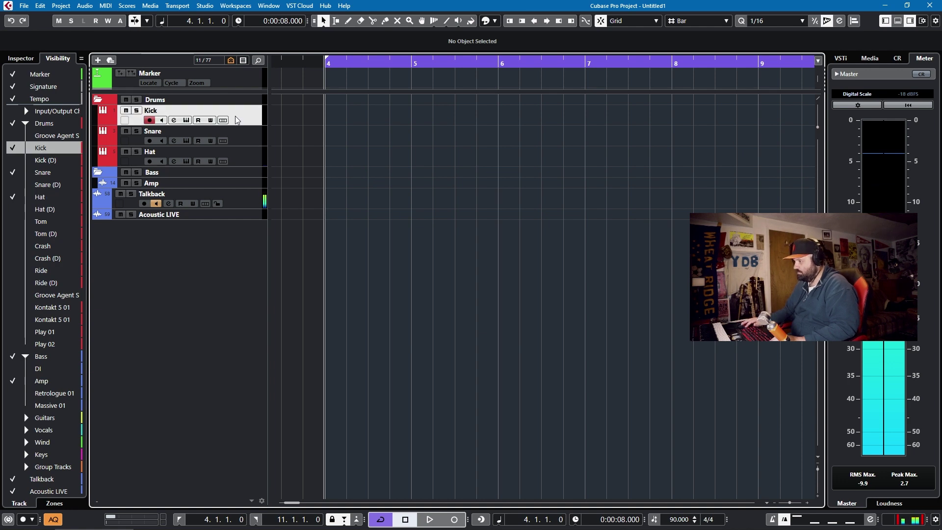
key("KP_Multiply")
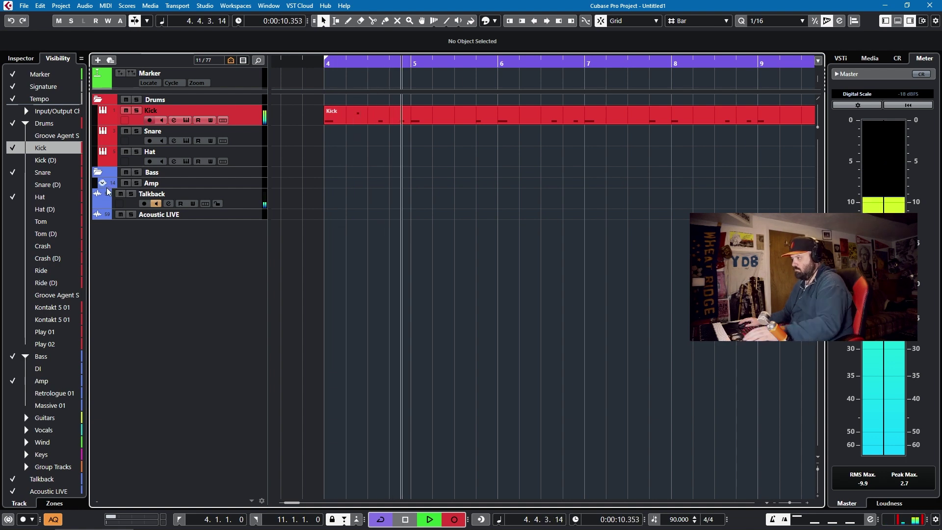
key("space")
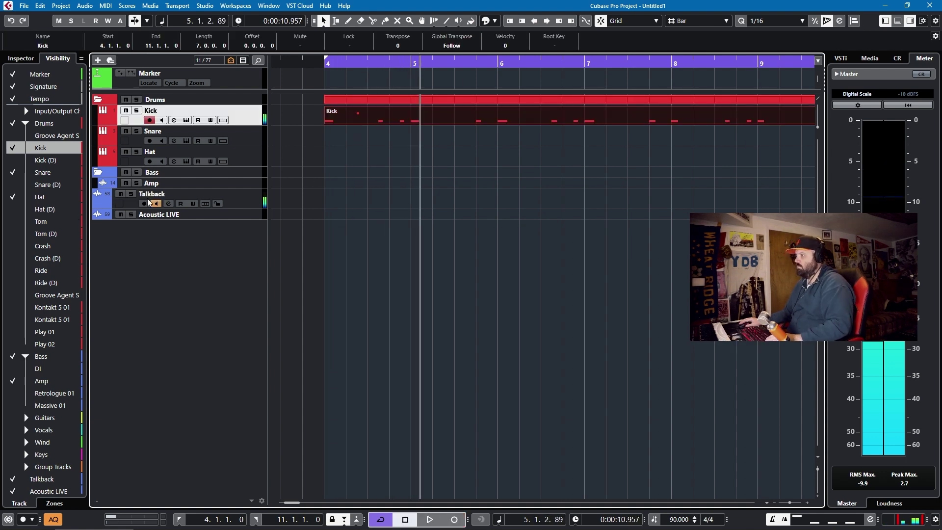
Record snare hits on the Snare track from bar 4, ending at bar 11.
left_click(254, 138)
key("KP_Multiply")
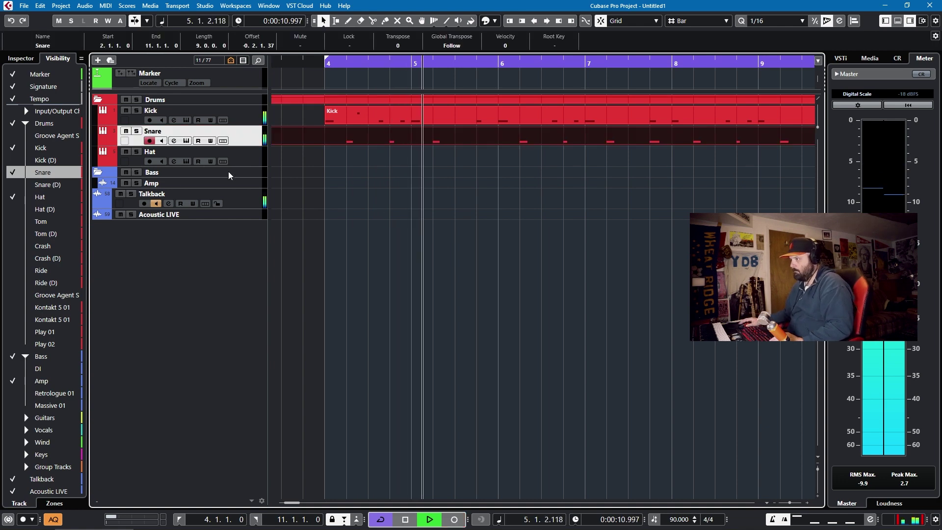
key("space")
left_click(240, 163)
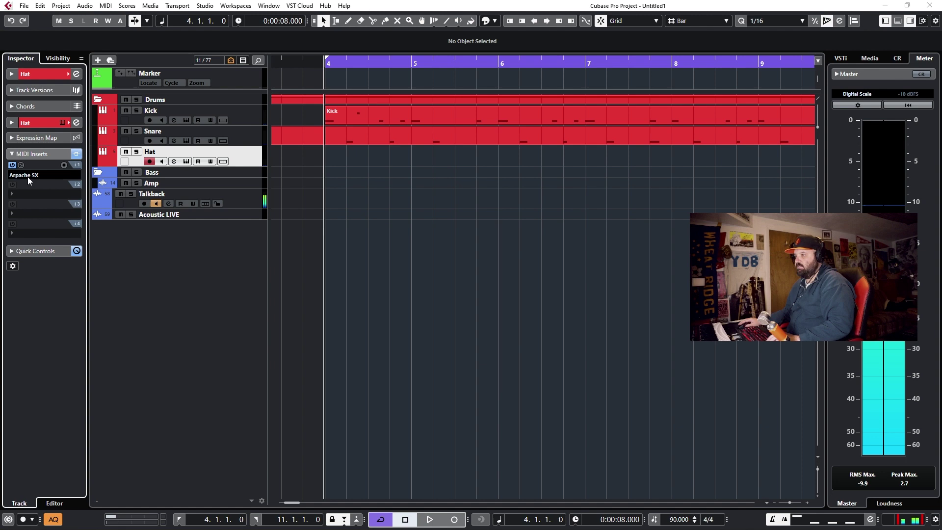
Review the Hat track's Arpache SX arpeggiator trill settings, then close the plug-in window.
left_click(20, 165)
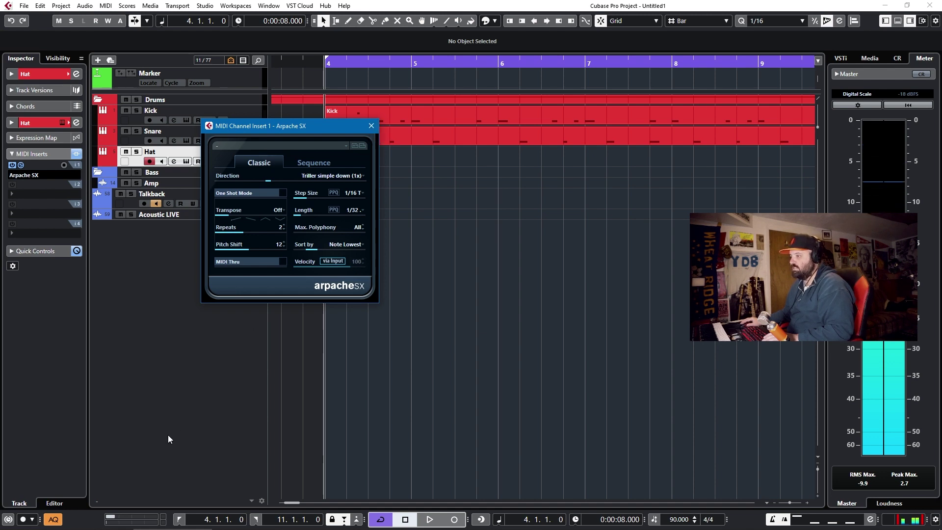
left_click(59, 520)
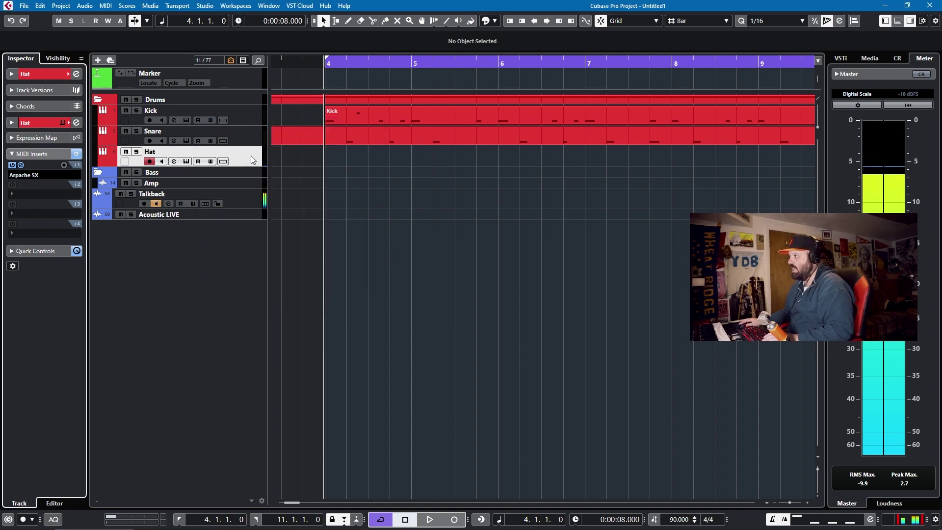
Switch quantize to 1/16 Triplet and record the hi-hat part with triplet rolls through bar 11.
left_click(781, 21)
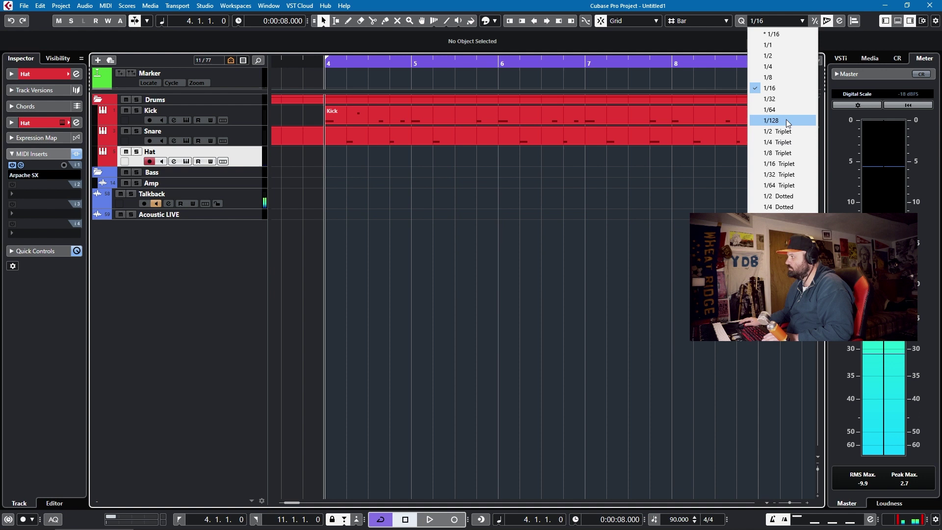
left_click(786, 165)
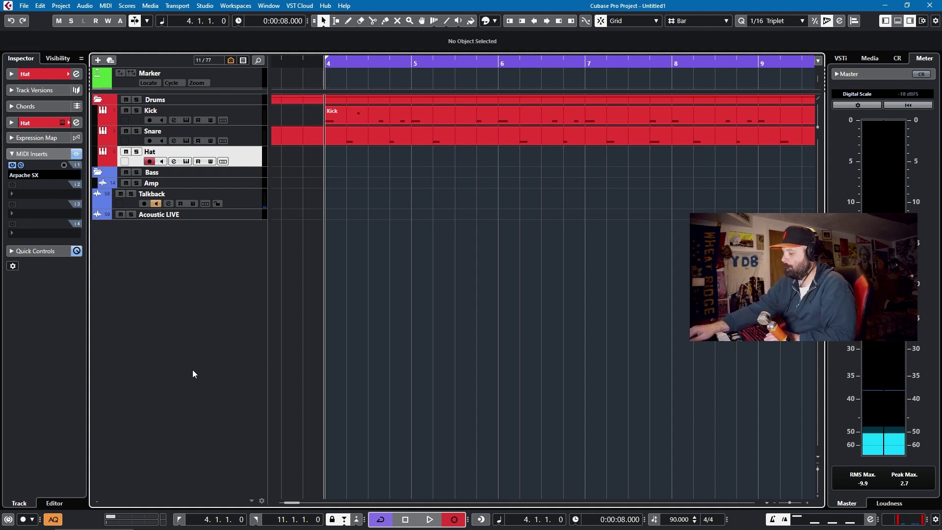
key("KP_Multiply")
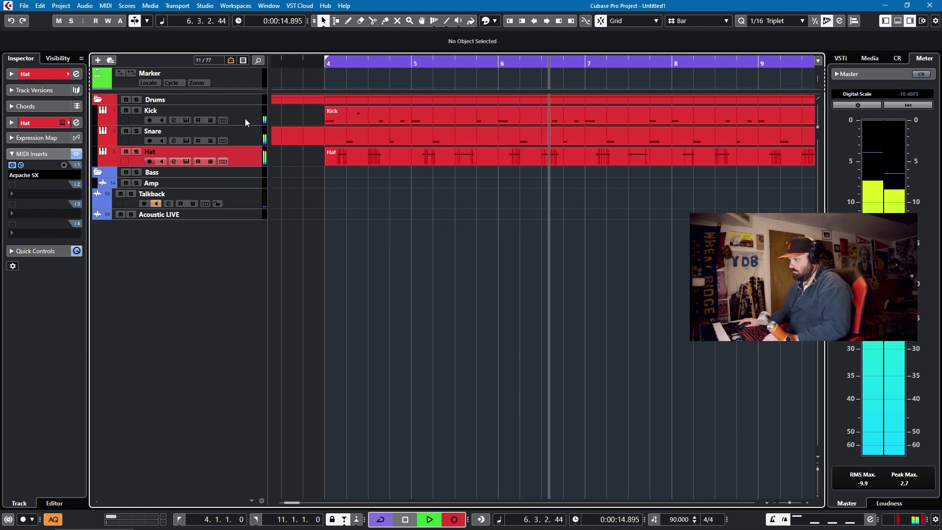
key("KP_Multiply")
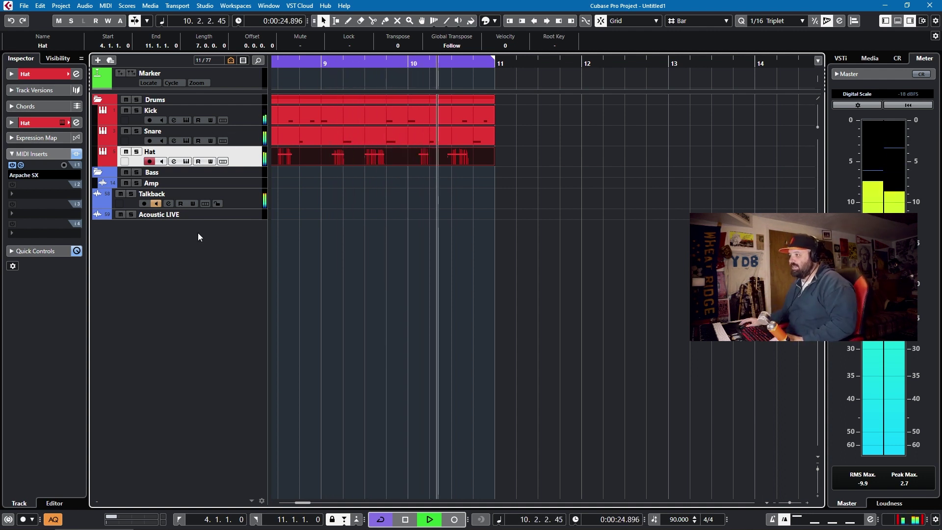
Start recording a bass take on the Amp track from bar 4.
left_click(164, 186)
key("KP_Multiply")
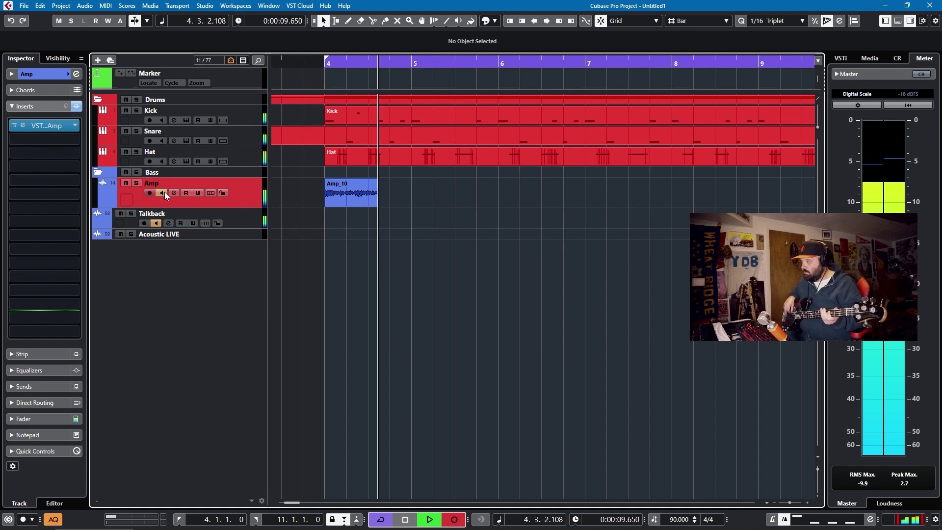